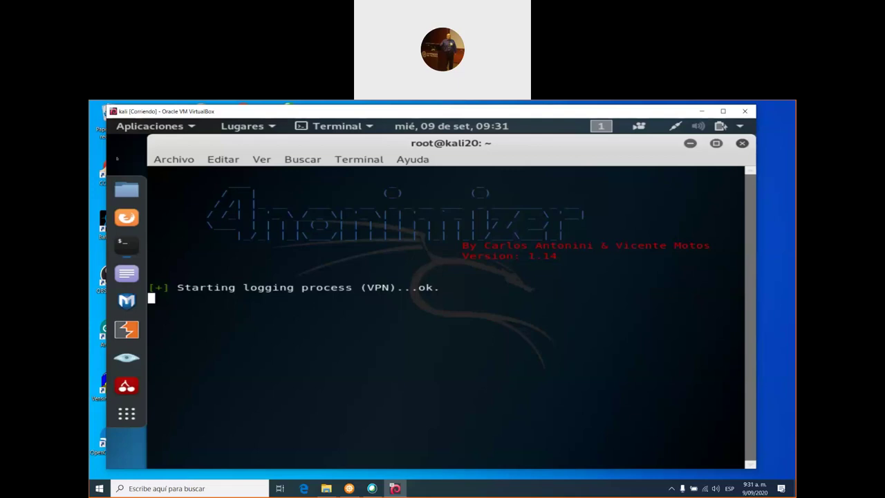
click(132, 219)
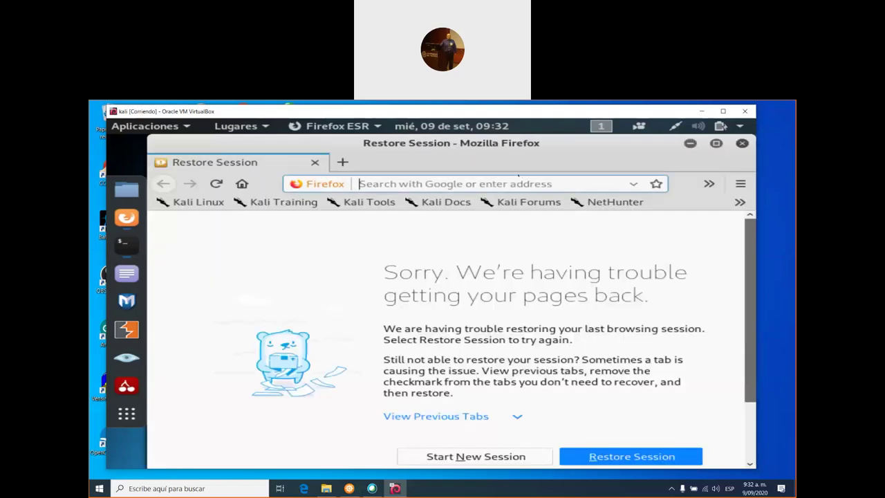
text(go)
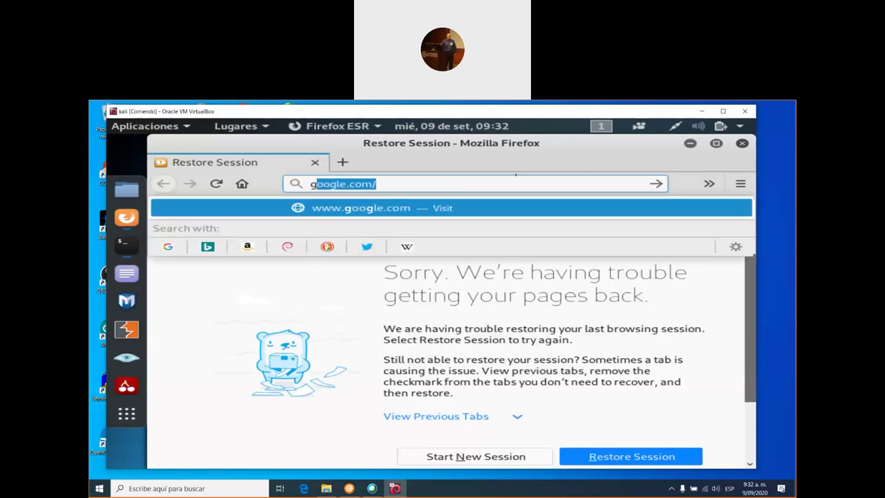
key(Return)
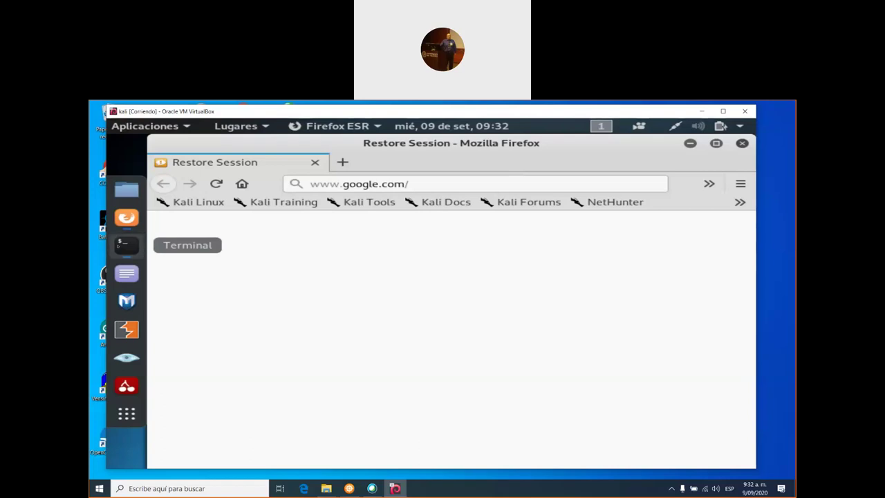
Step: Change to the /etc directory in the terminal and open resolv.conf in vi
click(126, 245)
text(cd /etc)
key(Return)
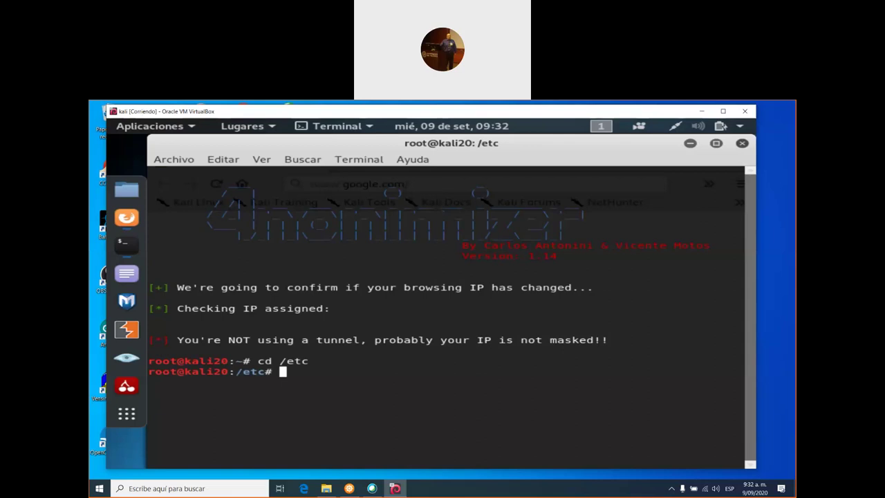
text(vi resolv.conf)
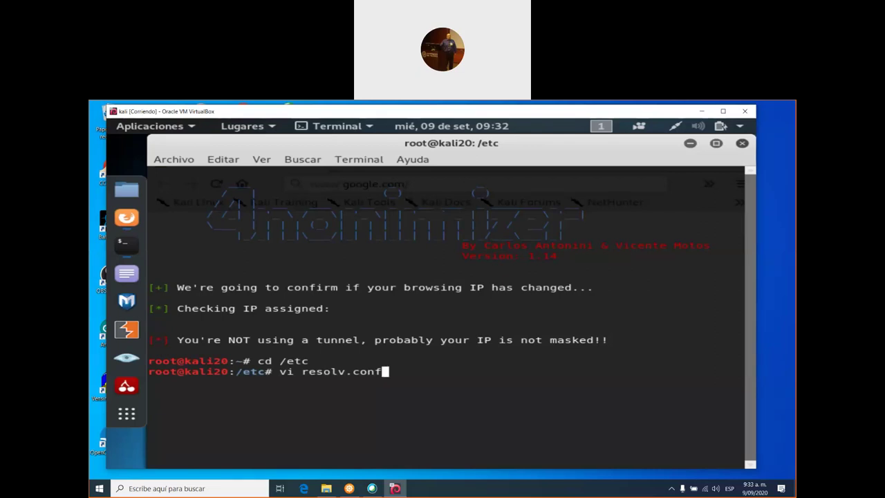
key(Return)
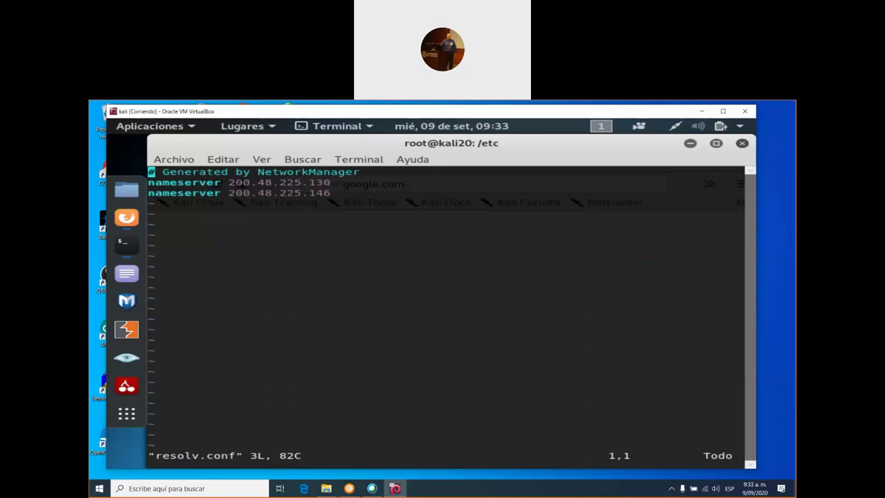
key(Tab)
key(Down)
key(Tab)
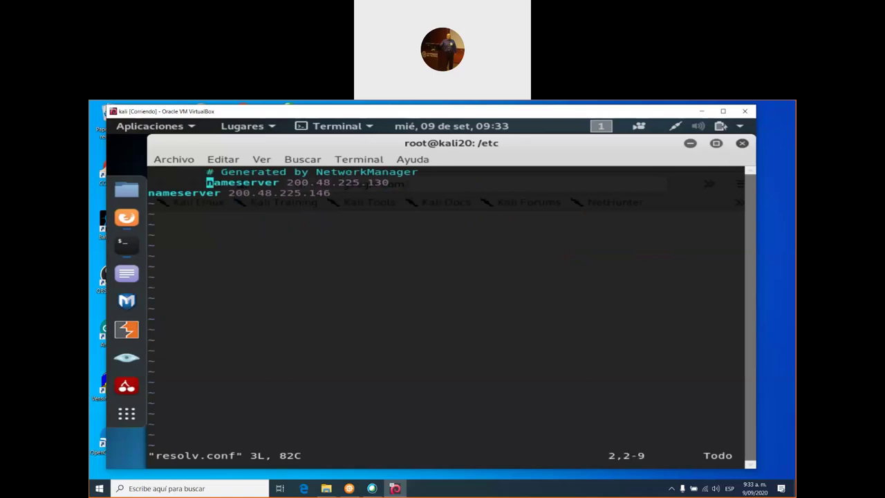
key(Up)
key(Down)
key(BackSpace)
key(i)
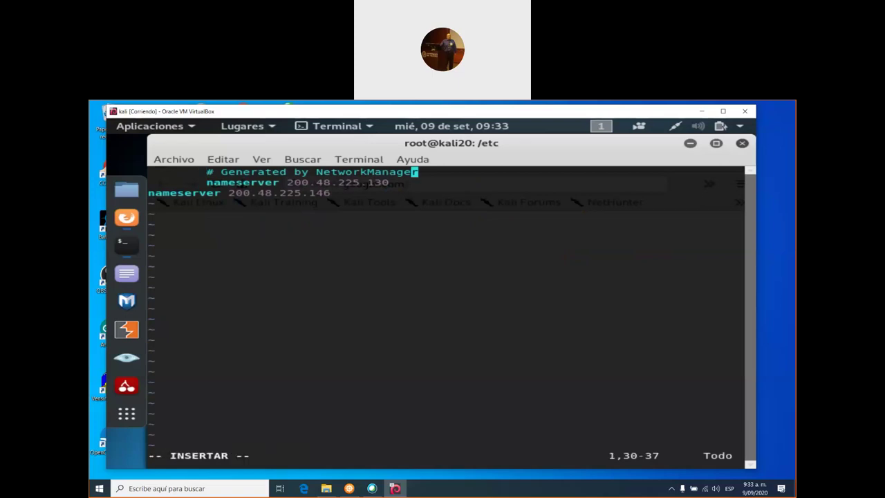
key(Left)
key(Left)
key(Left)
key(Left)
key(Left)
key(Left)
key(Left)
key(ctrl+Left)
key(ctrl+Left)
key(Home)
key(Right)
key(BackSpace)
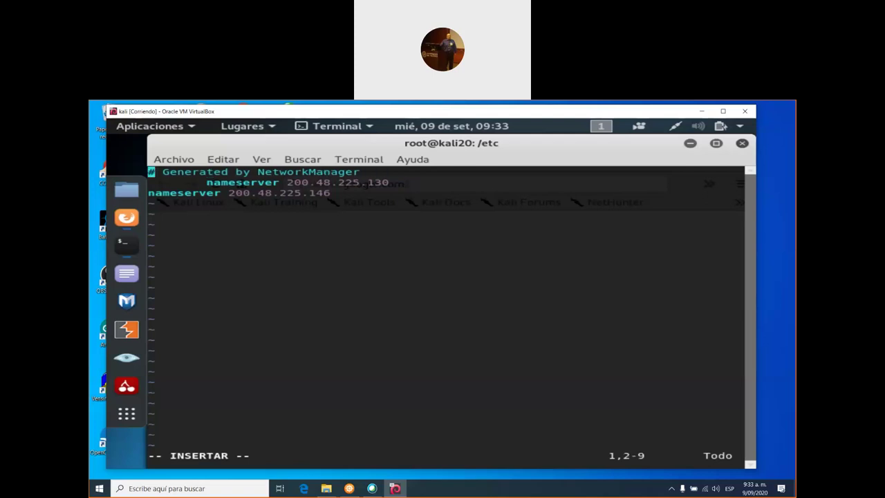
key(Down)
key(Right)
key(BackSpace)
Step: Replace the first nameserver address in resolv.conf with 8.8.8.8
key(Right)
key(Right)
key(Right)
key(Right)
key(Right)
key(Right)
key(Right)
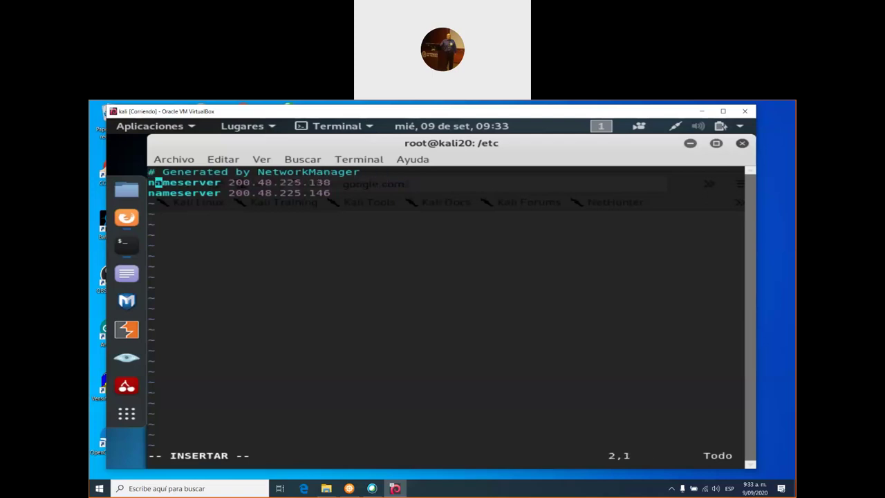
key(Right)
key(Right)
key(Right)
key(Right)
key(Right)
key(Right)
key(Right)
key(BackSpace)
key(BackSpace)
key(BackSpace)
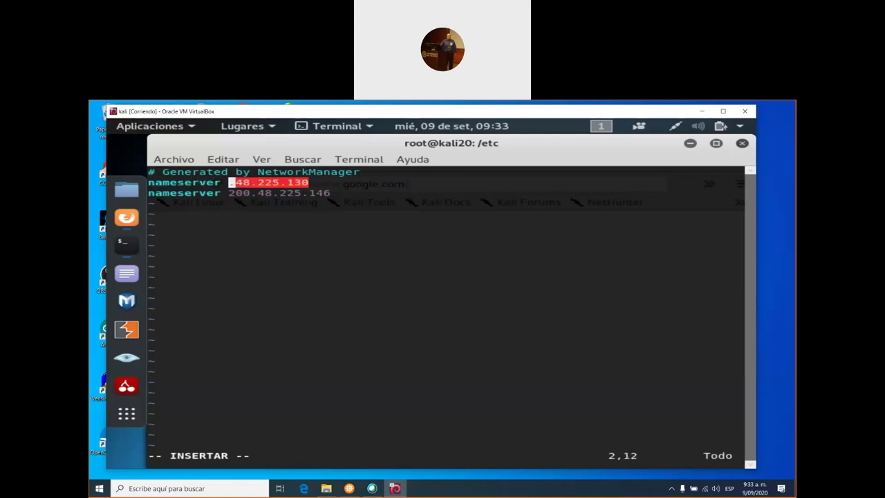
text(8)
key(Right)
key(Right)
key(BackSpace)
key(Right)
key(Right)
key(Right)
key(Right)
key(Delete)
key(BackSpace)
key(BackSpace)
text(8)
key(Right)
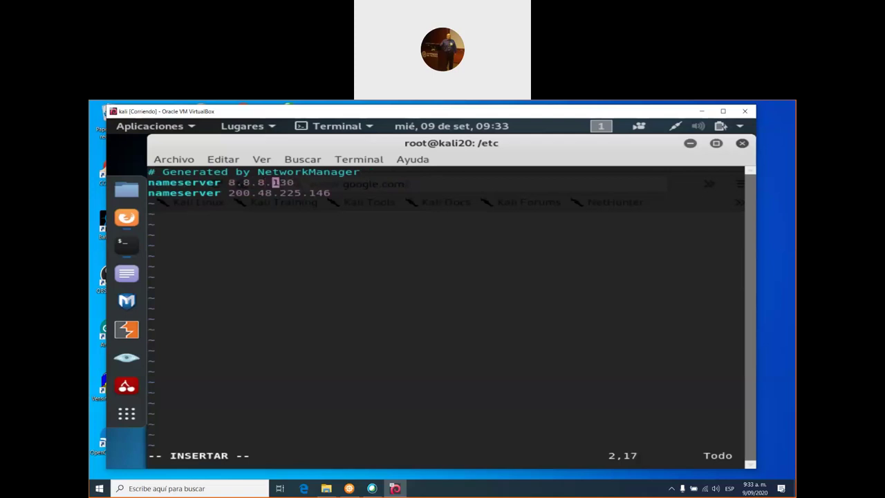
key(Right)
key(Right)
key(BackSpace)
key(BackSpace)
key(BackSpace)
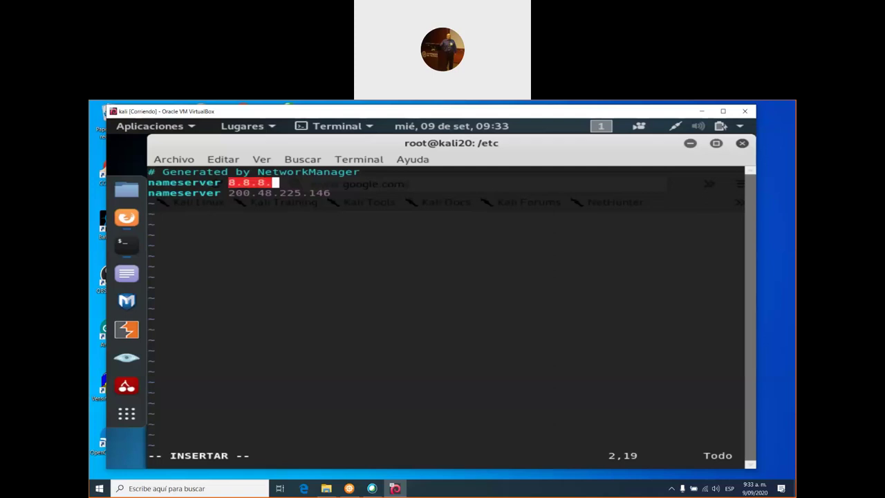
text(8)
Step: Replace the second nameserver address with 8.8.4.4 and add an empty line below it
key(Down)
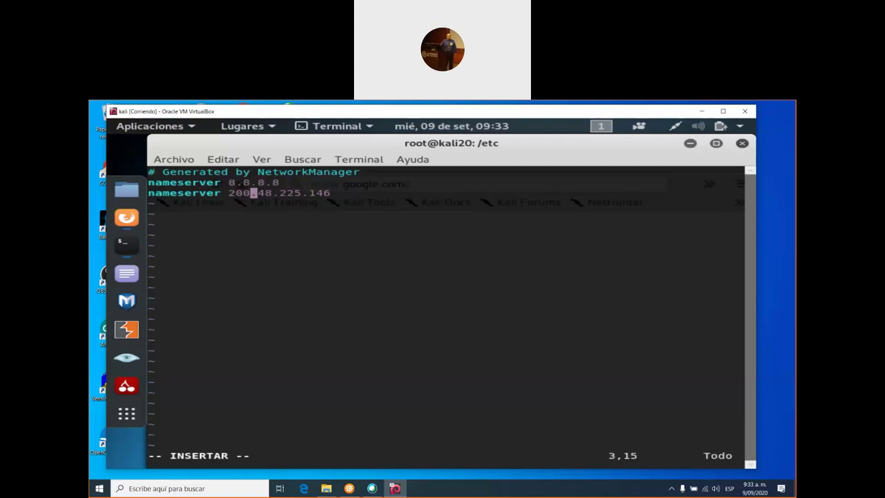
key(BackSpace)
key(BackSpace)
key(BackSpace)
text(8)
key(Right)
key(Delete)
key(Right)
key(Right)
key(Right)
key(Right)
key(Right)
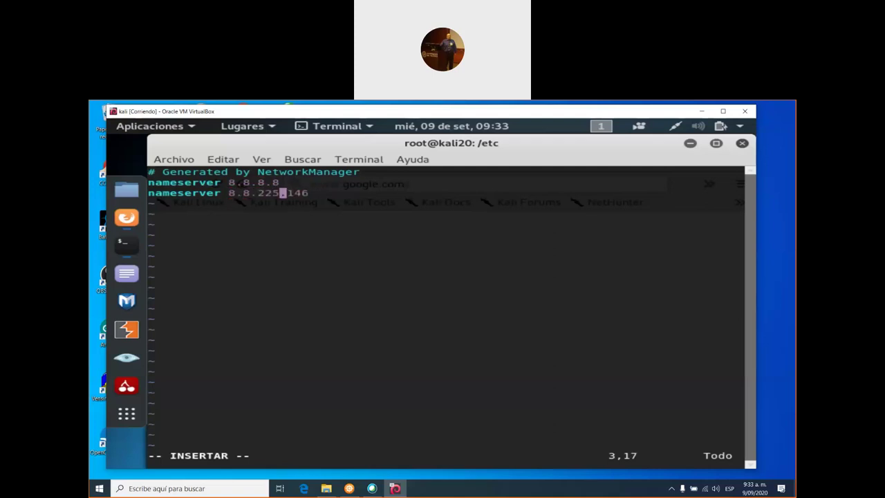
key(BackSpace)
key(BackSpace)
key(BackSpace)
text(4)
key(Right)
key(Right)
key(Right)
key(BackSpace)
key(BackSpace)
key(BackSpace)
text(4)
key(Return)
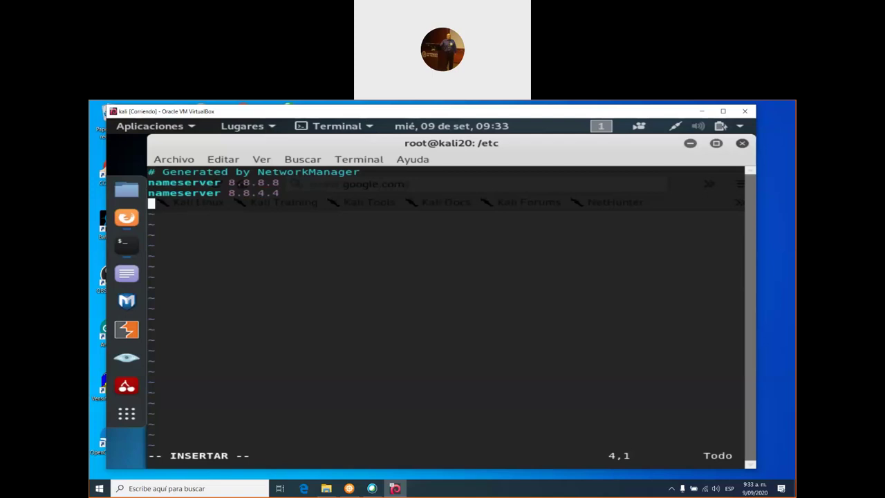
Step: Save resolv.conf, quit vi and print the file's contents with cat
key(Escape)
text(:wq)
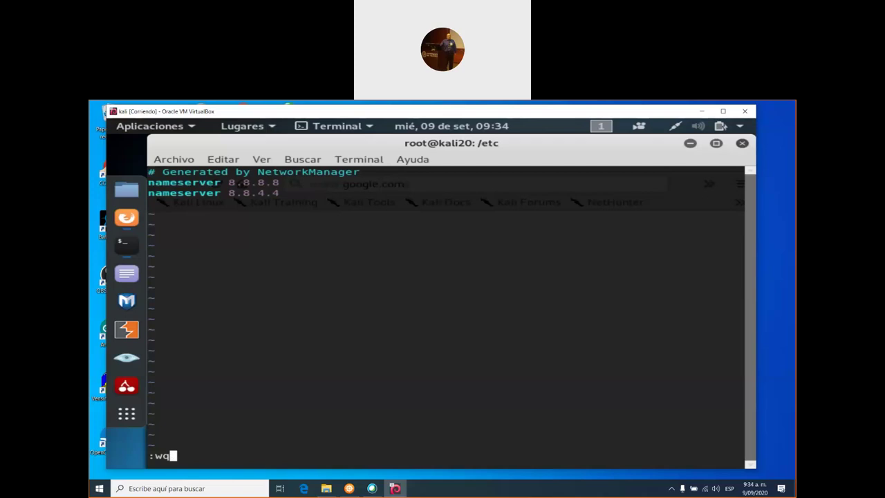
key(Return)
text(cat reso)
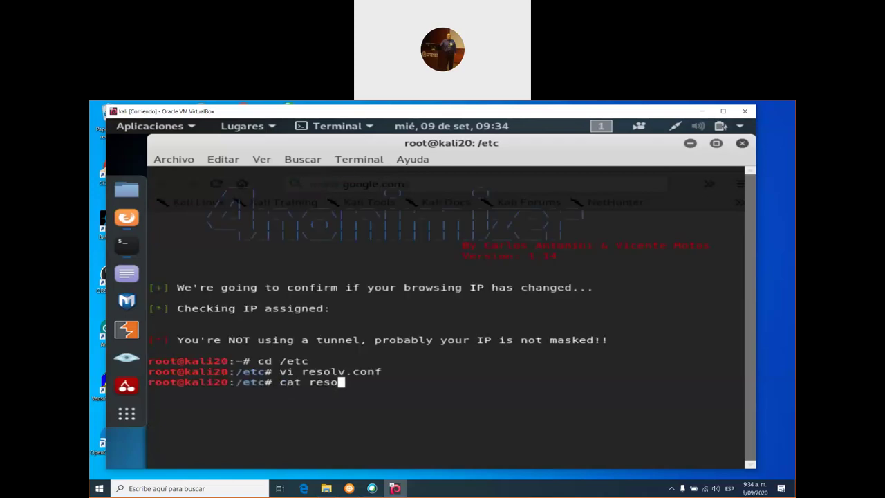
text(lv.conf)
key(Return)
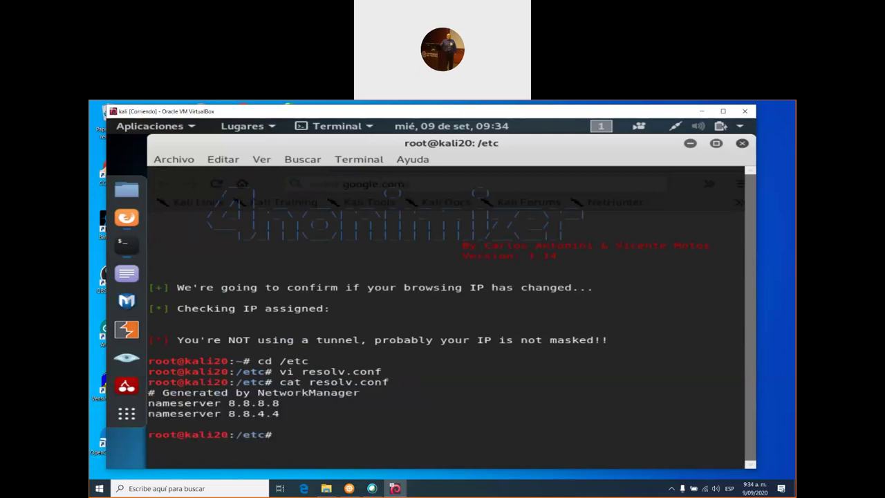
Step: Change to the /root directory and show the current user with whoami
text(cd /ro)
text(ot)
key(Return)
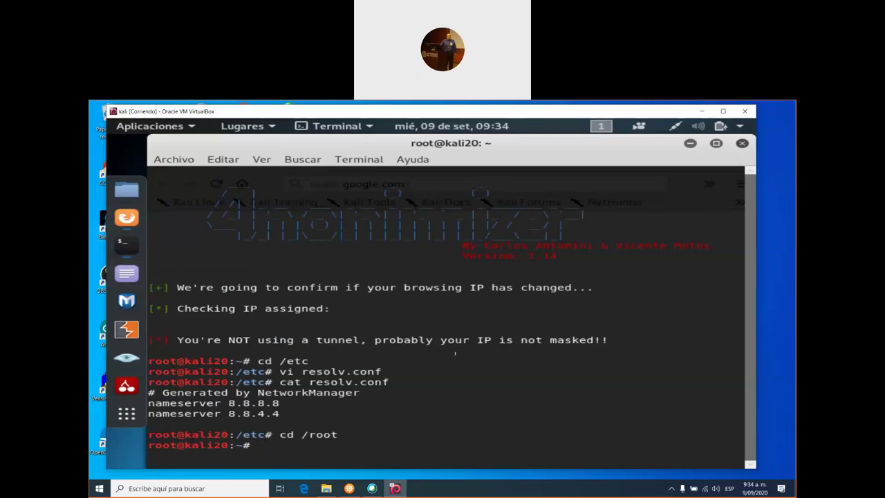
text(whoami)
key(Return)
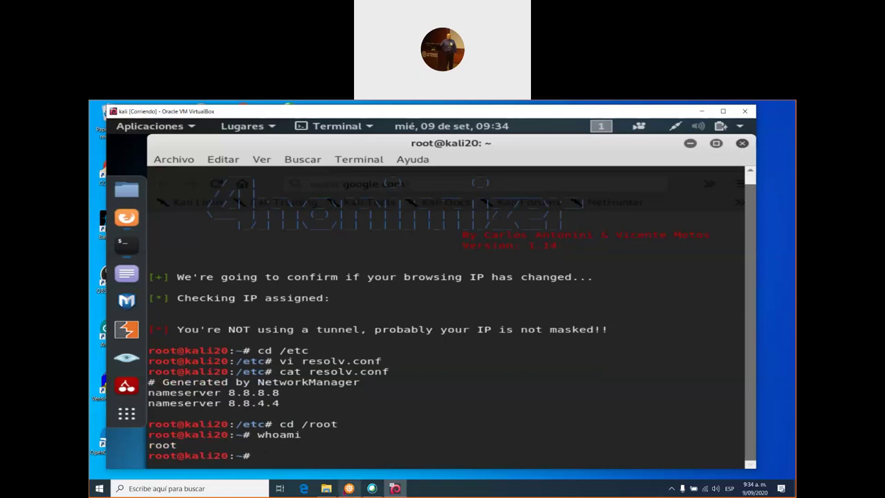
Step: Check the Google page loading in Firefox and return to the terminal
click(442, 494)
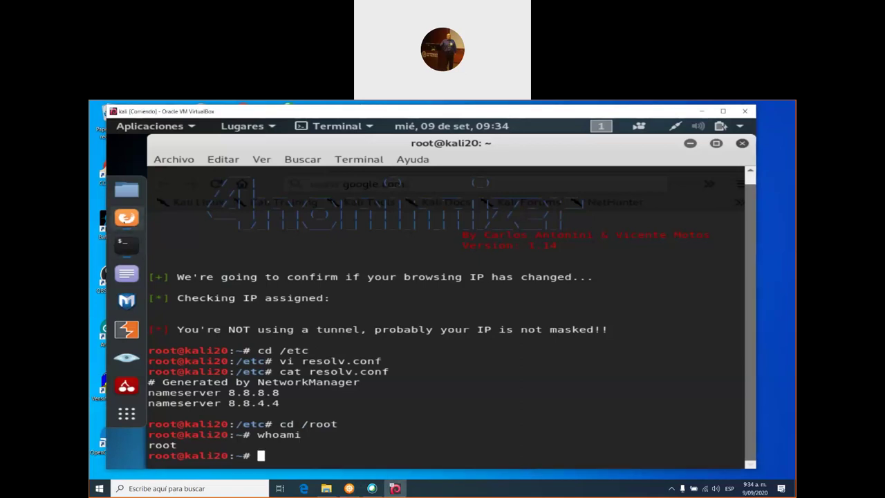
click(127, 218)
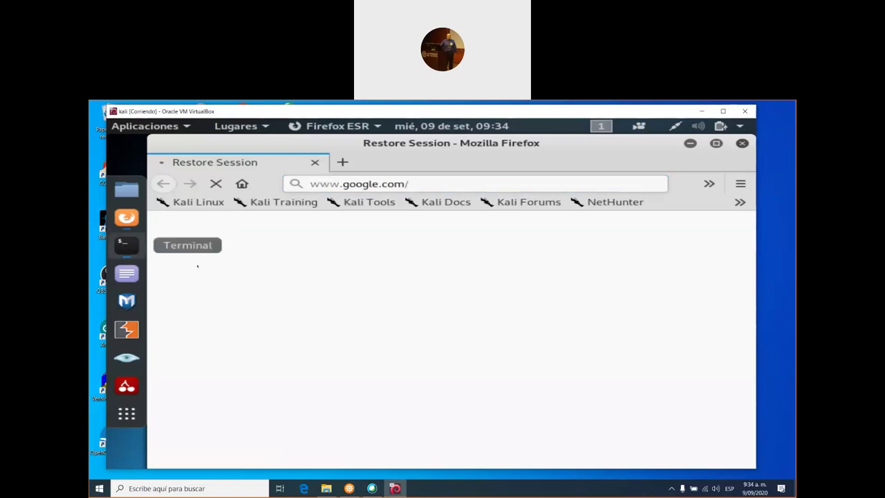
click(127, 244)
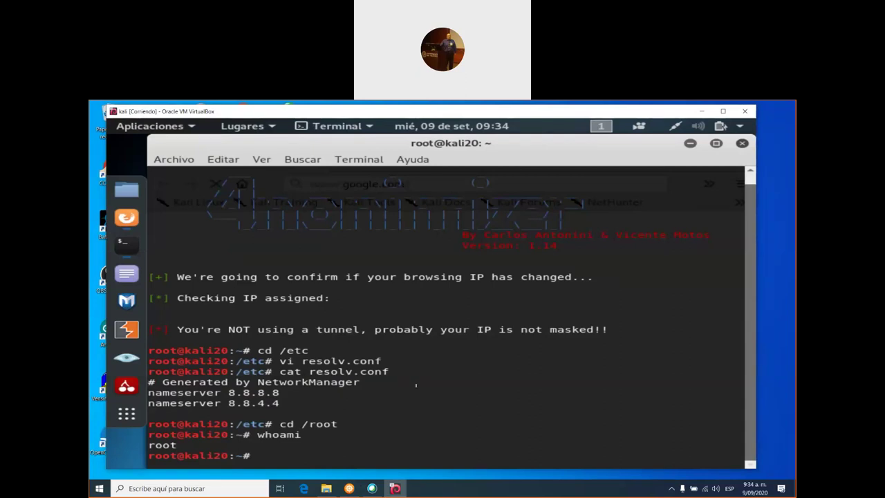
Step: Stop the anonymizing tunnel by running 4nonimizer stop in the terminal
key(Up)
key(Up)
key(Up)
key(Up)
key(Up)
key(Up)
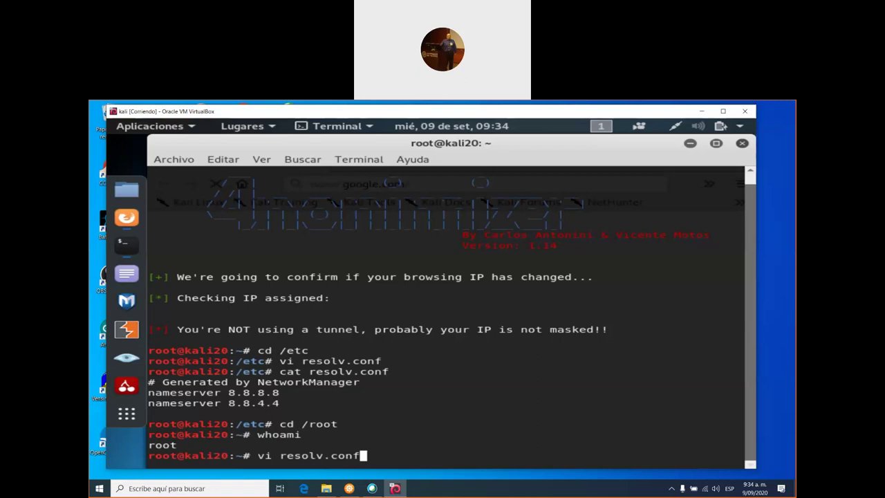
key(BackSpace)
key(BackSpace)
key(BackSpace)
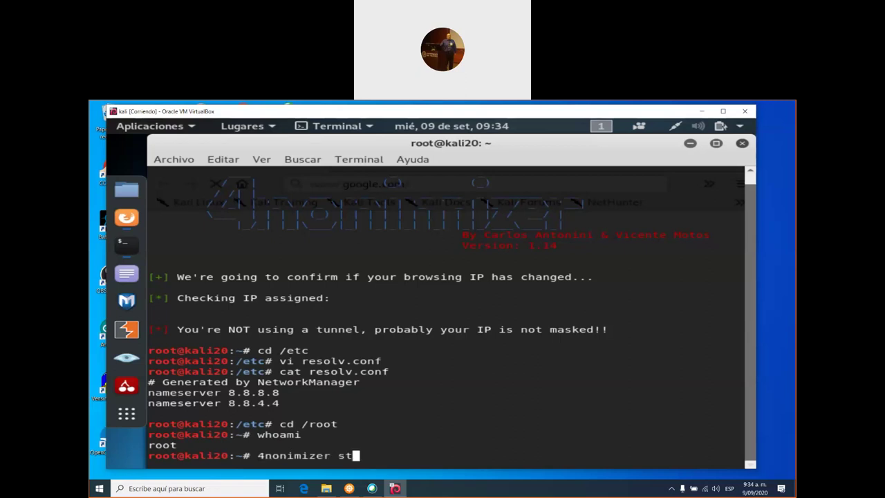
text(op)
key(Return)
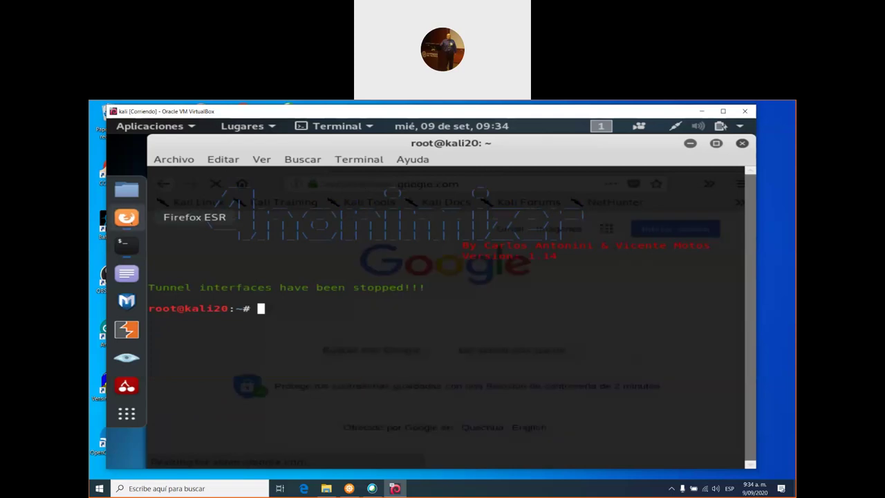
Step: Switch to Firefox and reload the Google page
click(127, 217)
key(F5)
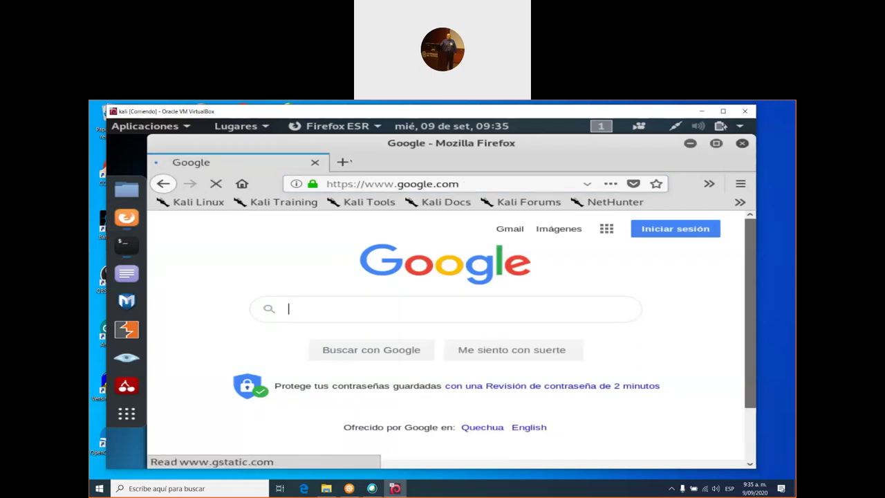
Step: Open iplocation.net in a new browser tab and examine the public IP address and location details
click(342, 161)
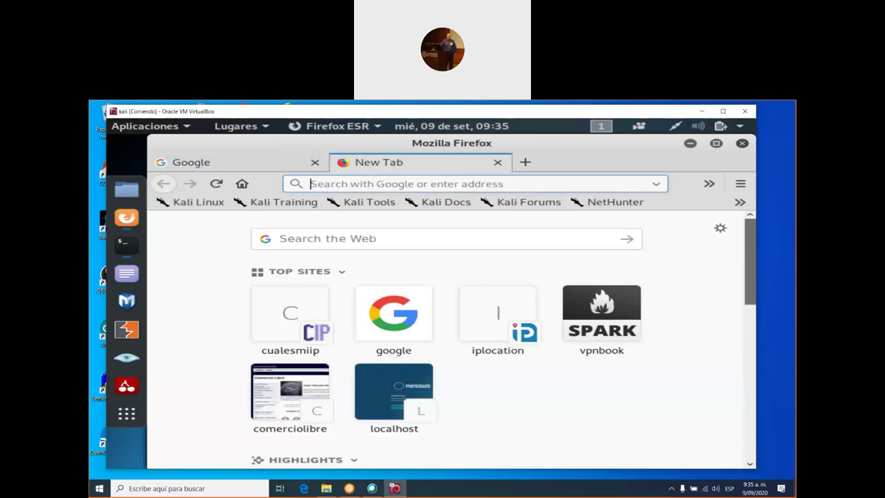
text(iplocation.net/)
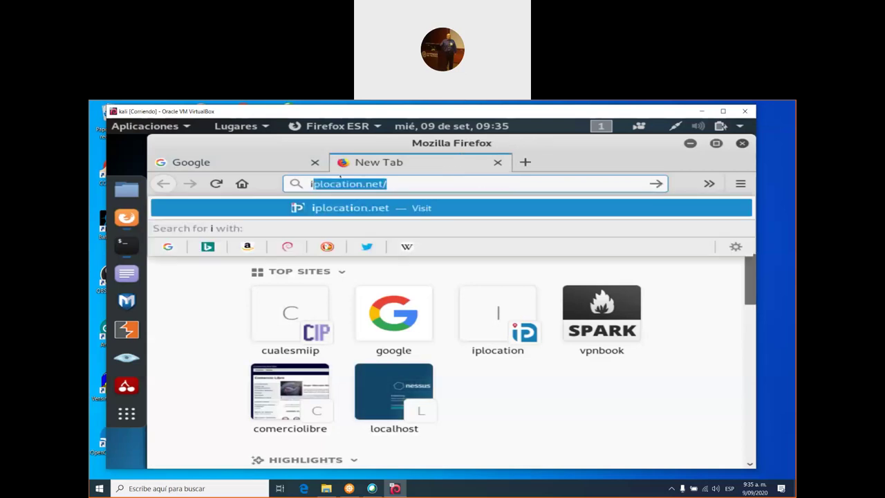
key(Return)
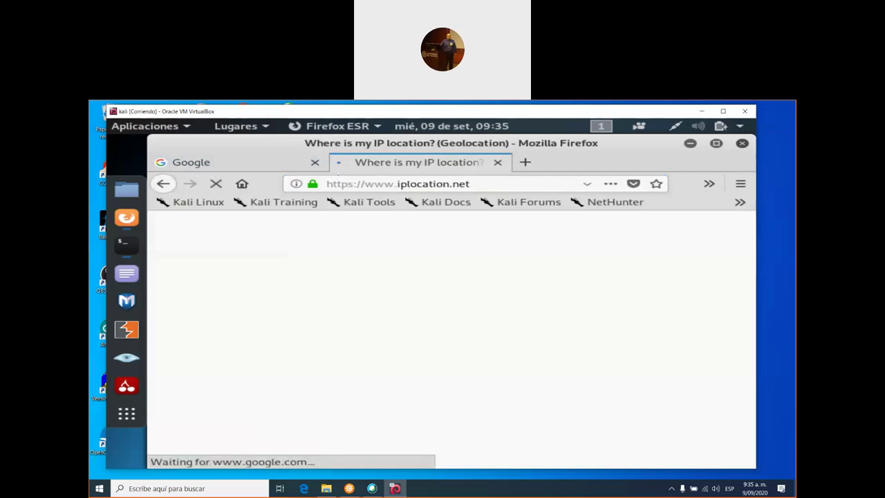
scroll(347, 331, down, 3)
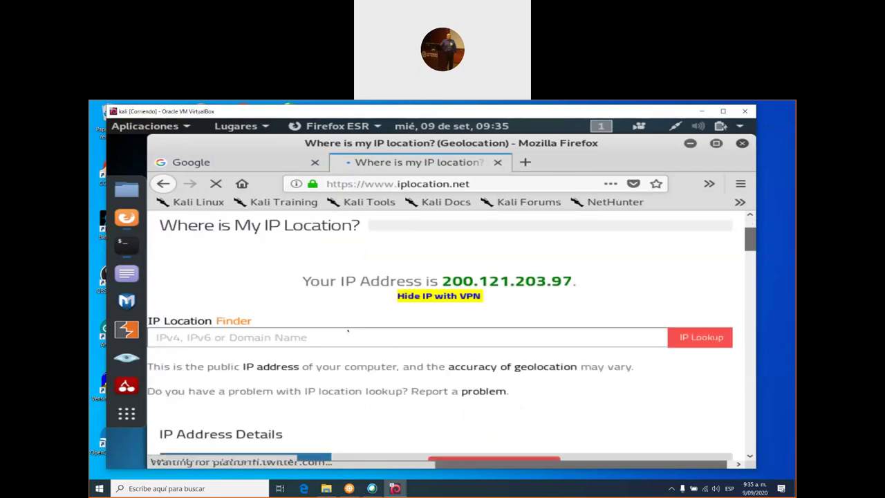
scroll(442, 339, down, 5)
scroll(348, 330, up, 3)
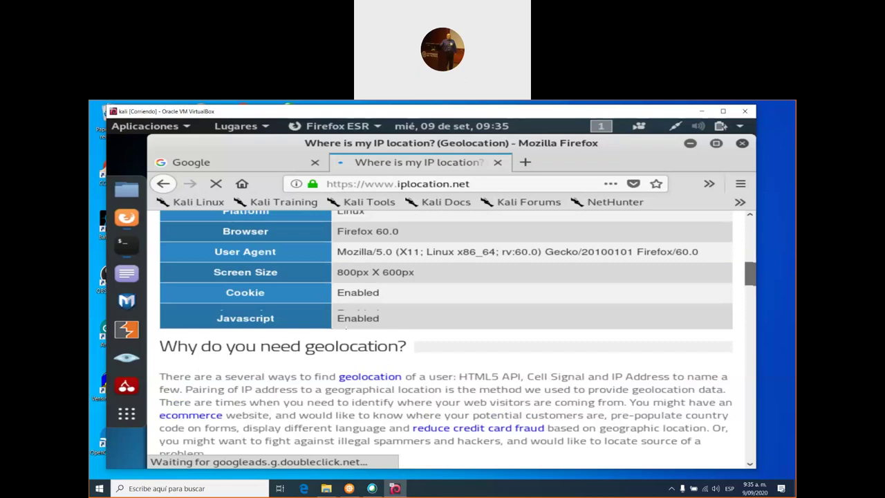
scroll(347, 329, up, 1)
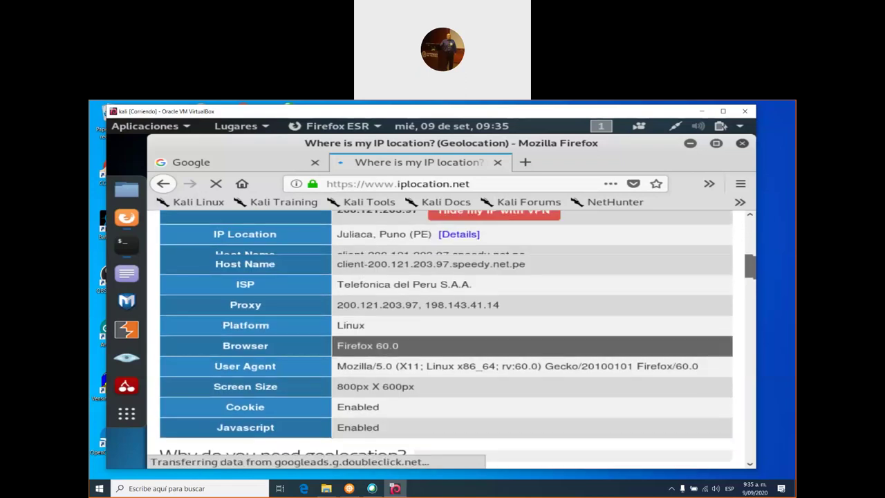
scroll(357, 274, up, 2)
scroll(356, 285, down, 2)
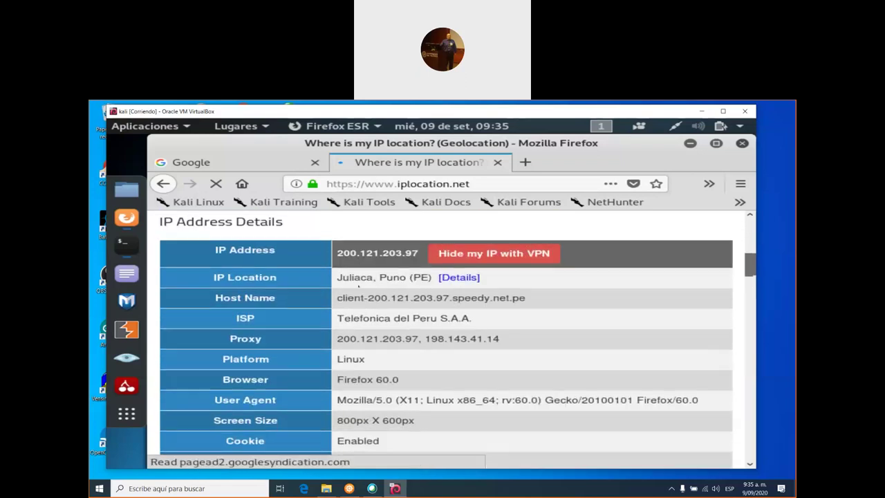
Step: Return to the terminal and start the anonymizing tunnel by running 4nonimizer start
scroll(281, 261, up, 1)
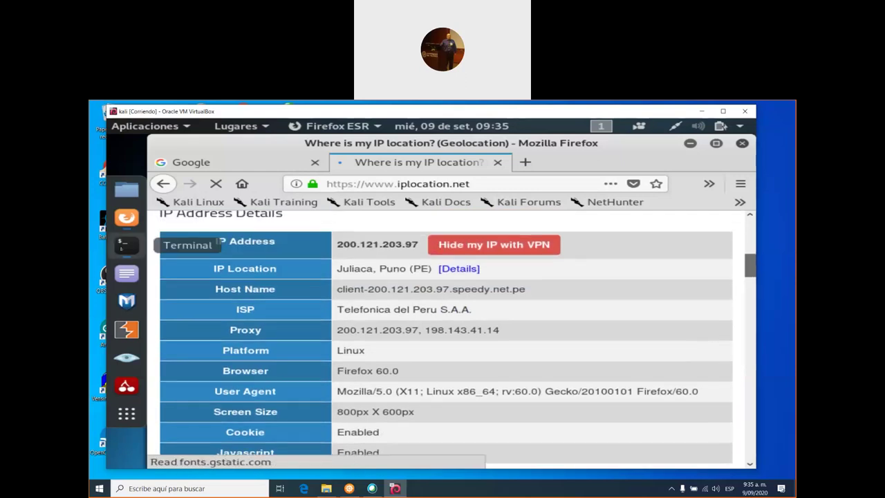
click(126, 245)
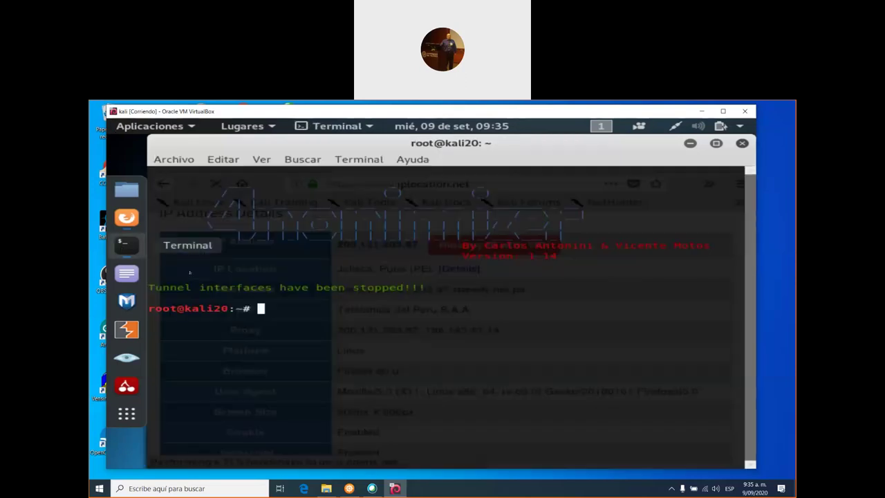
text(4nonimizer stop)
key(BackSpace)
key(BackSpace)
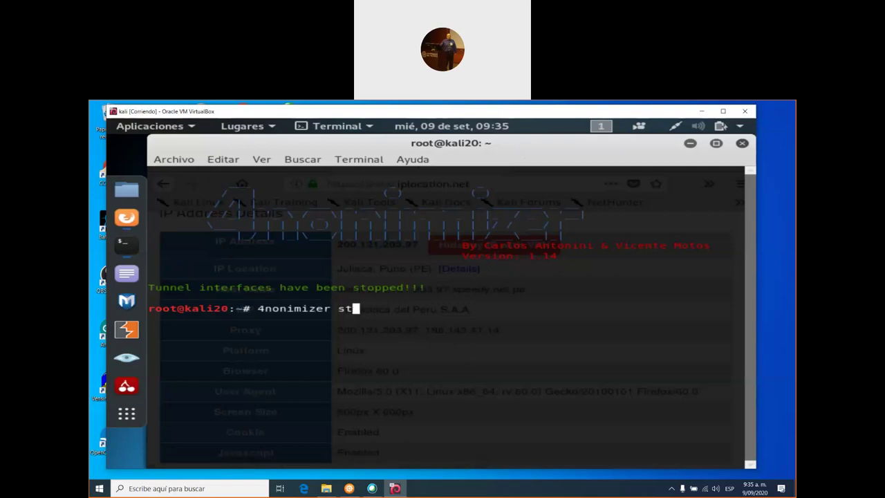
text(art)
key(Return)
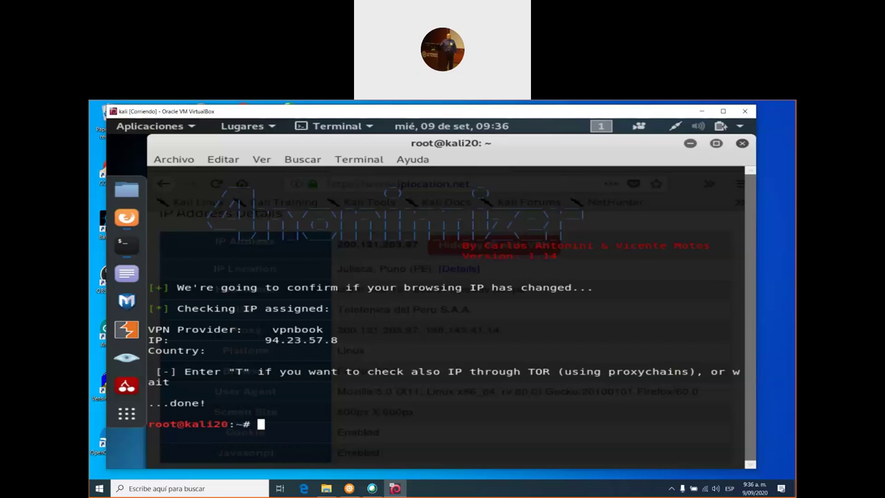
Step: Highlight the newly assigned VPN IP address in the terminal output and reload iplocation.net in Firefox
drag(263, 339, 338, 340)
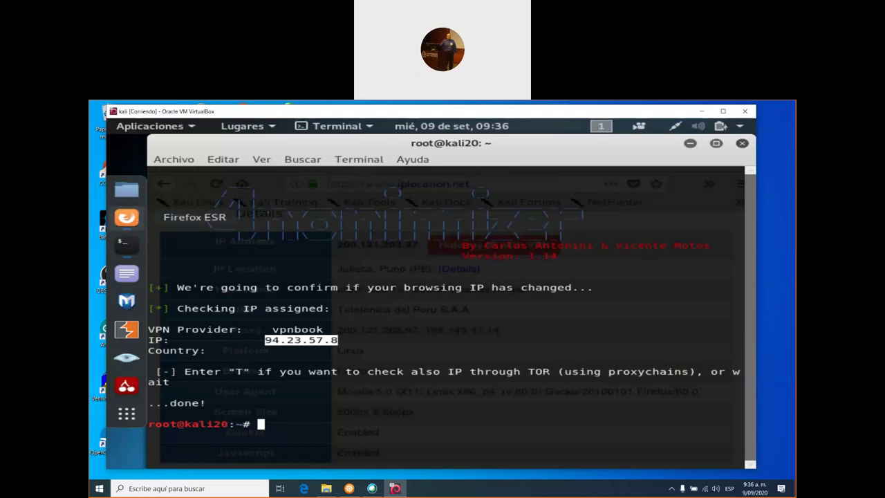
click(125, 217)
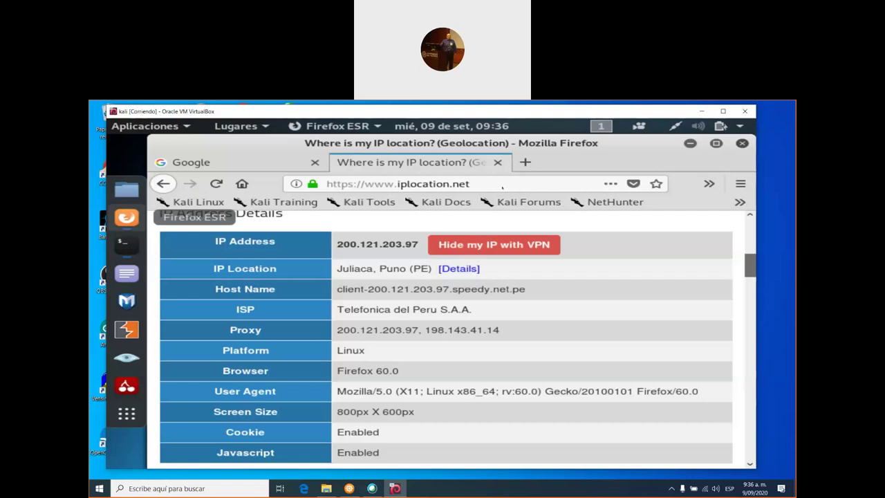
click(493, 183)
key(Return)
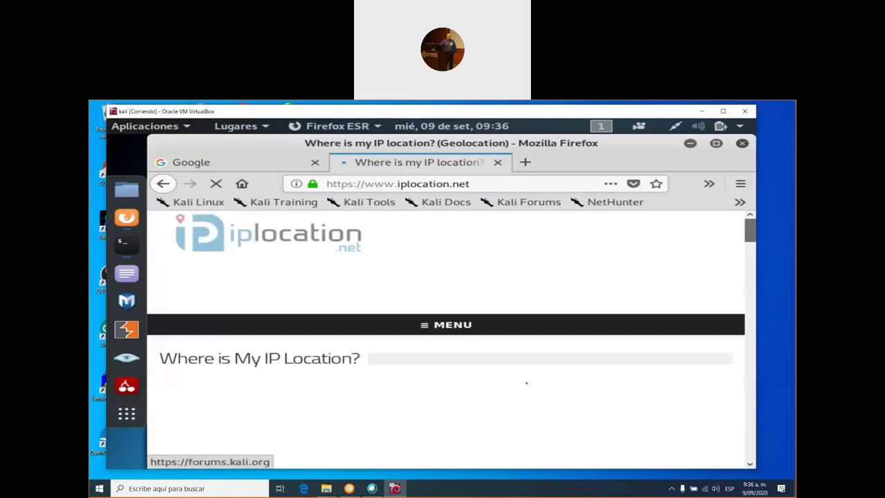
Step: Examine the public IP address, location, host name, ISP and proxy details on the reloaded iplocation.net page
scroll(526, 382, down, 2)
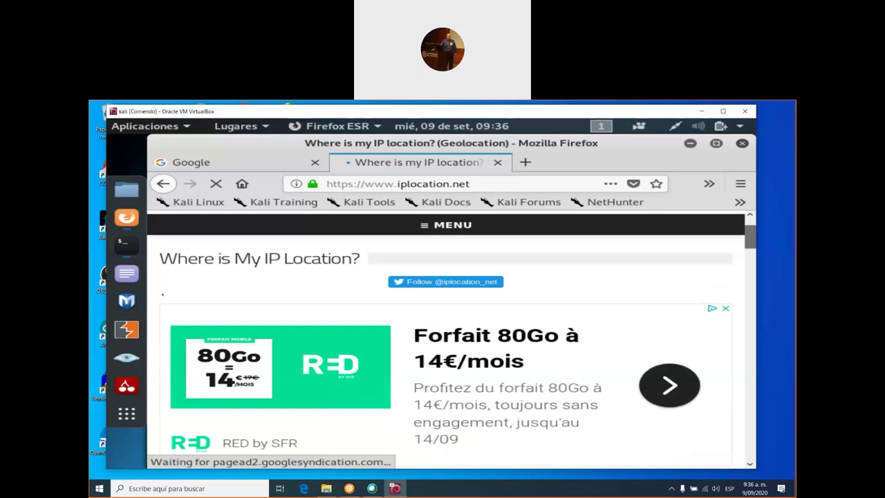
scroll(449, 338, down, 4)
scroll(450, 338, up, 3)
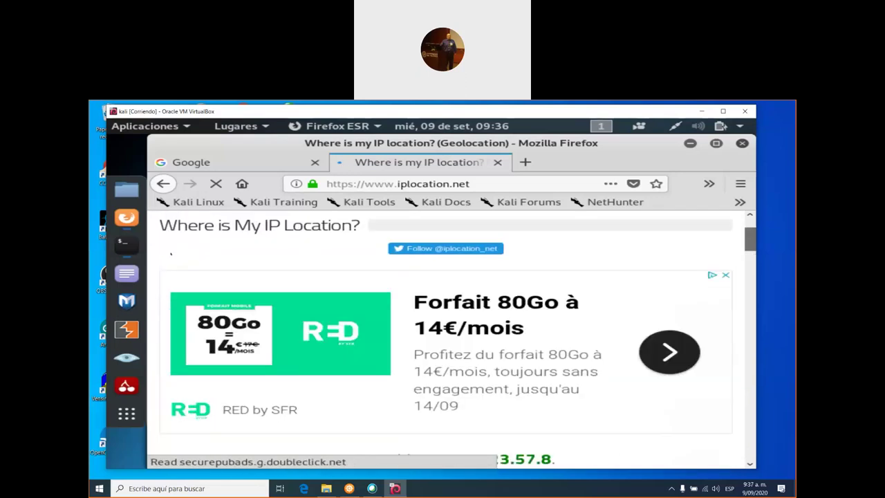
scroll(171, 253, up, 4)
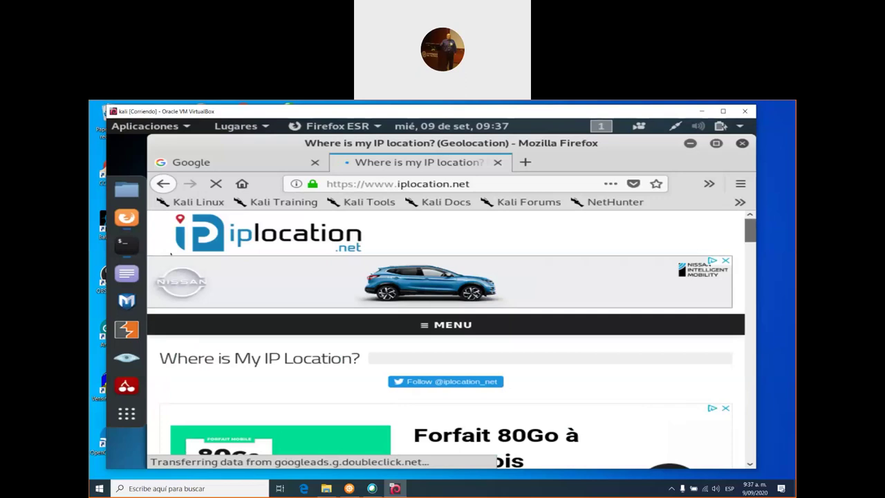
scroll(171, 254, down, 9)
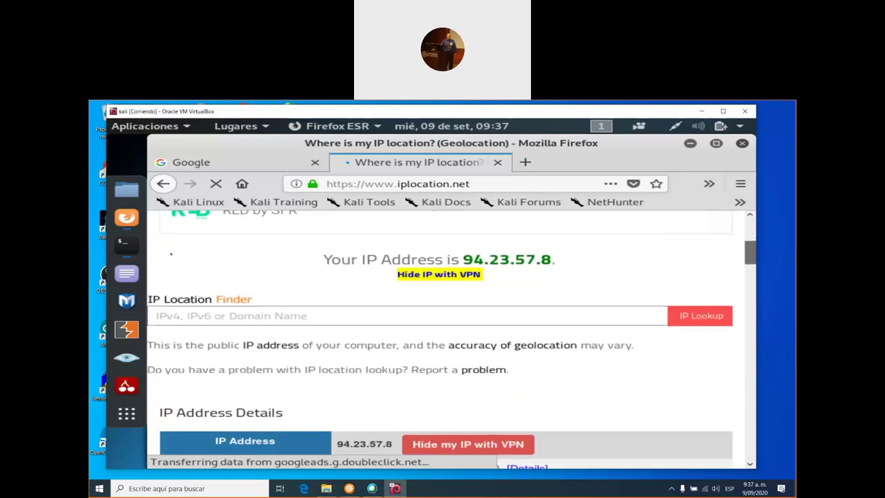
scroll(171, 254, down, 3)
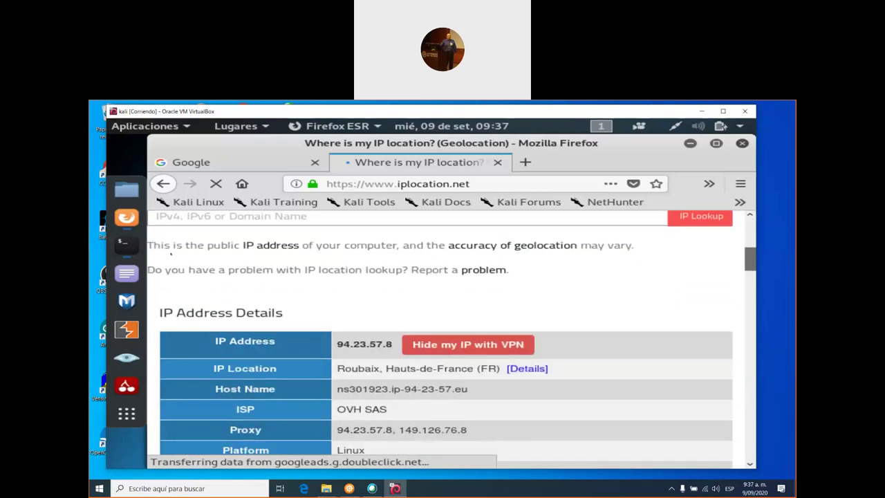
scroll(170, 254, down, 4)
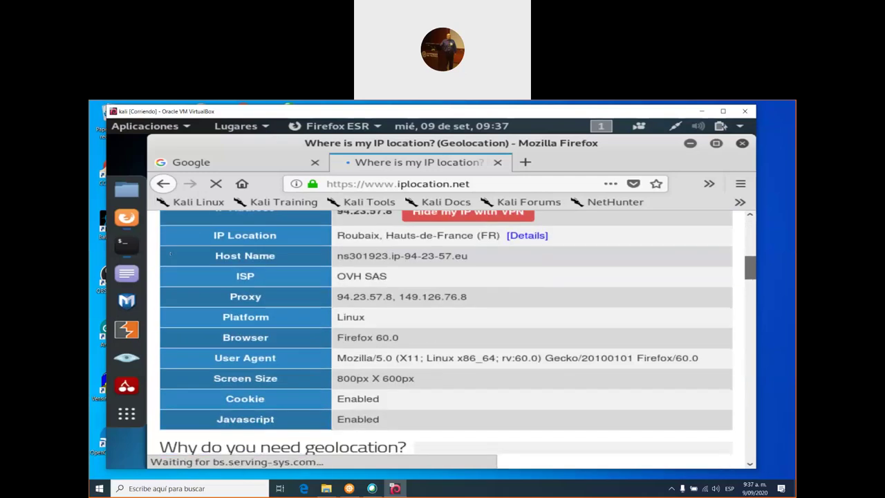
scroll(170, 254, up, 1)
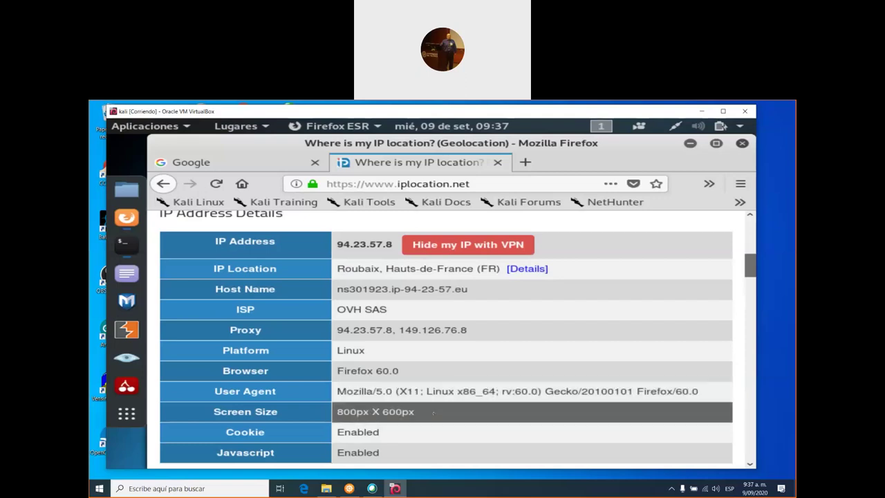
scroll(434, 412, down, 3)
scroll(433, 412, up, 4)
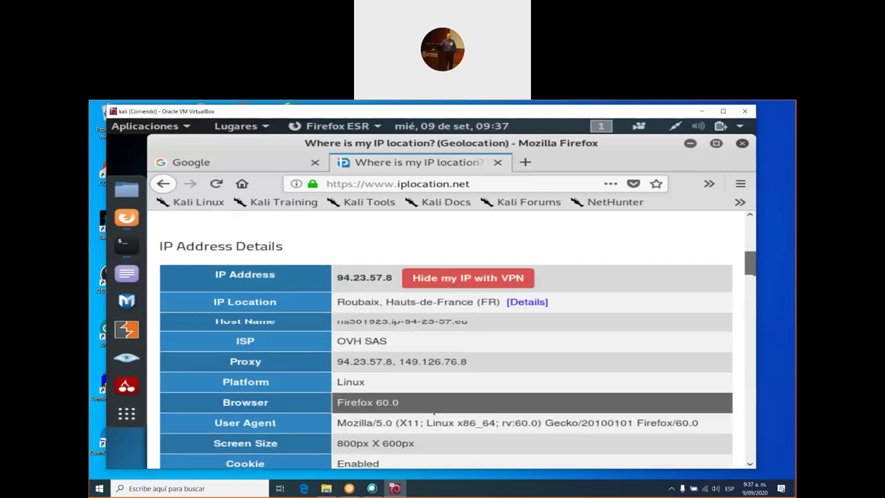
scroll(434, 412, down, 1)
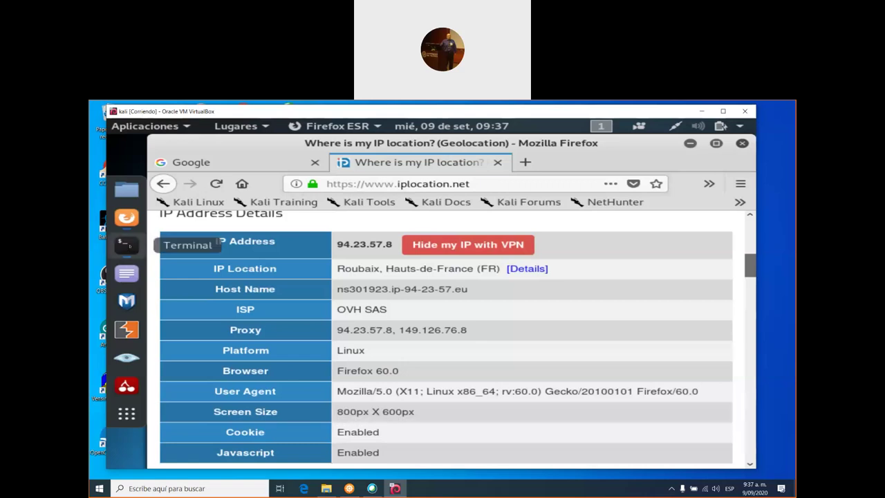
Step: Return to the terminal and display the configured DNS servers with cat /etc/resolv.conf
click(126, 244)
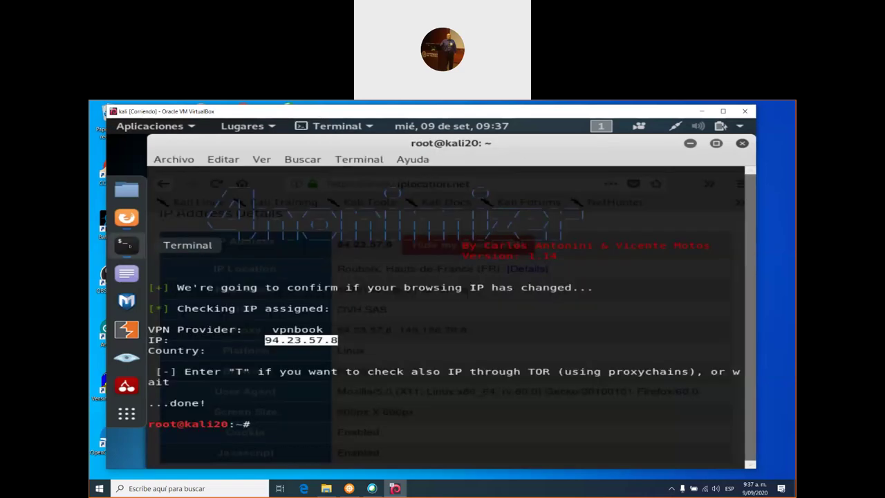
text(cat )
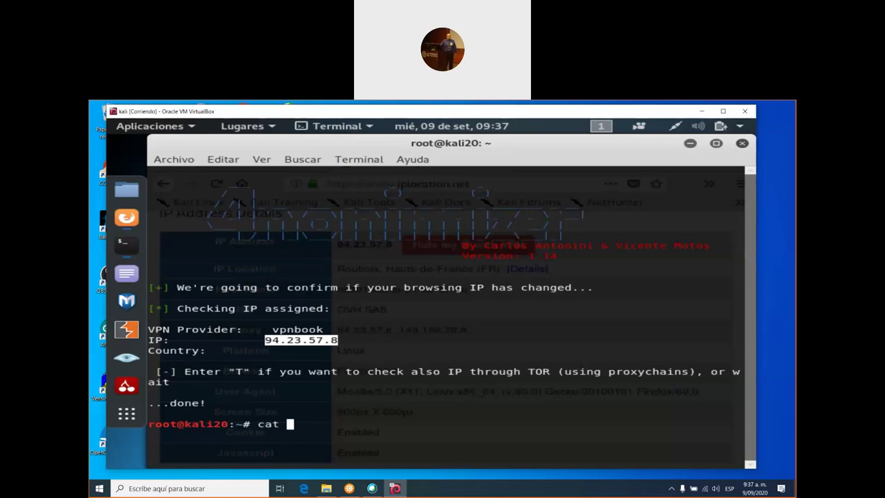
text(/etc/resolv.co)
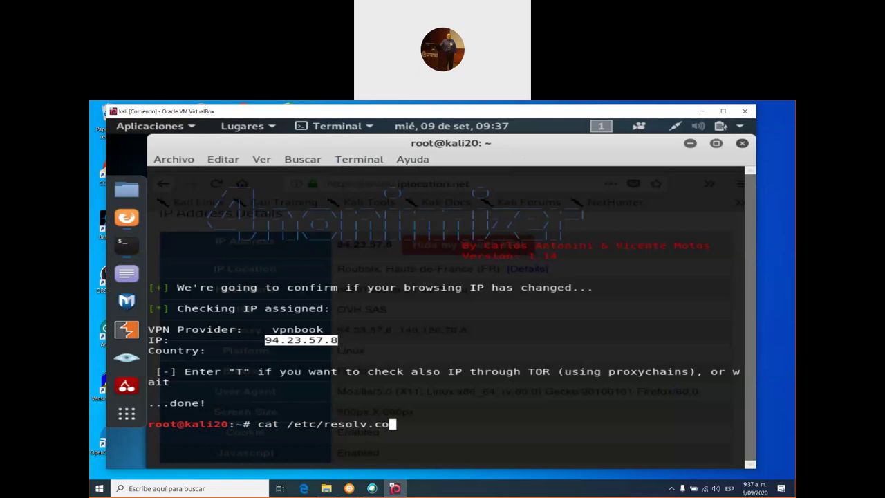
text(nf)
key(Return)
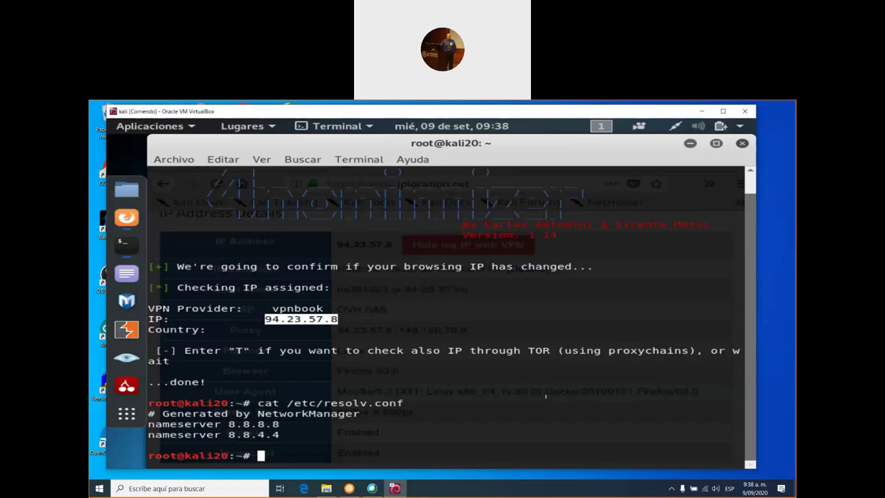
Step: Change to the /opt/4nonimizer/ directory and list its contents
text(cd /opt/4nonimizer/)
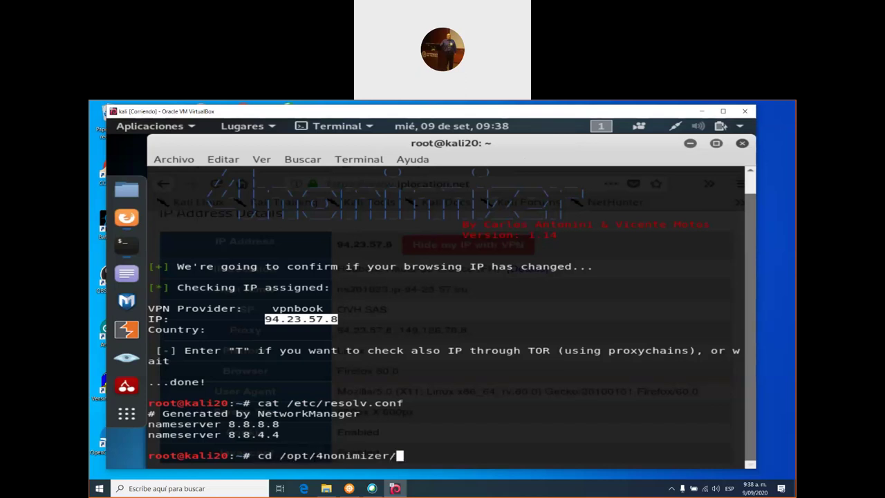
key(Tab)
key(Return)
text(ls)
key(Return)
Step: Enter the vpn subdirectory, list its contents and highlight the listed VPN provider folders
text(cd vpn)
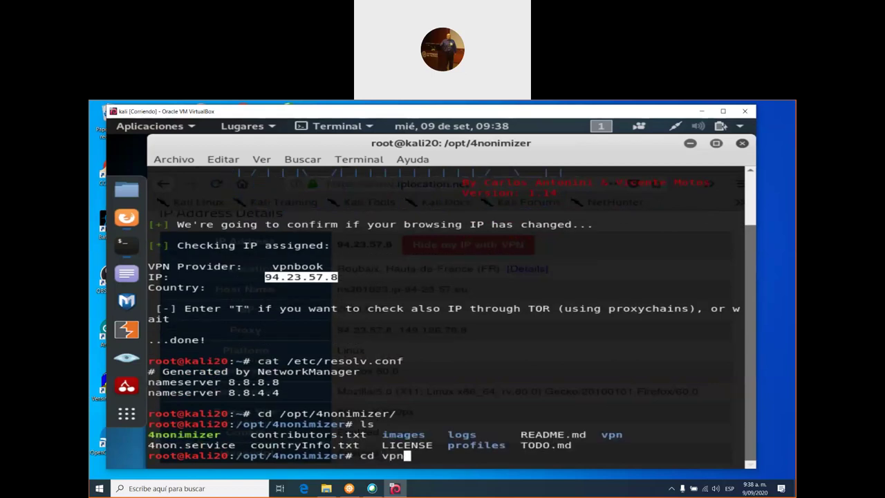
key(Return)
text(ls)
key(Return)
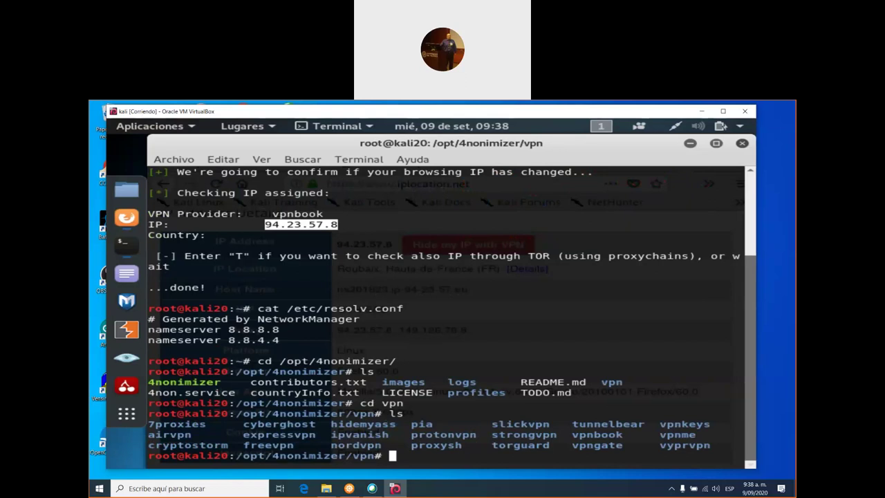
click(521, 422)
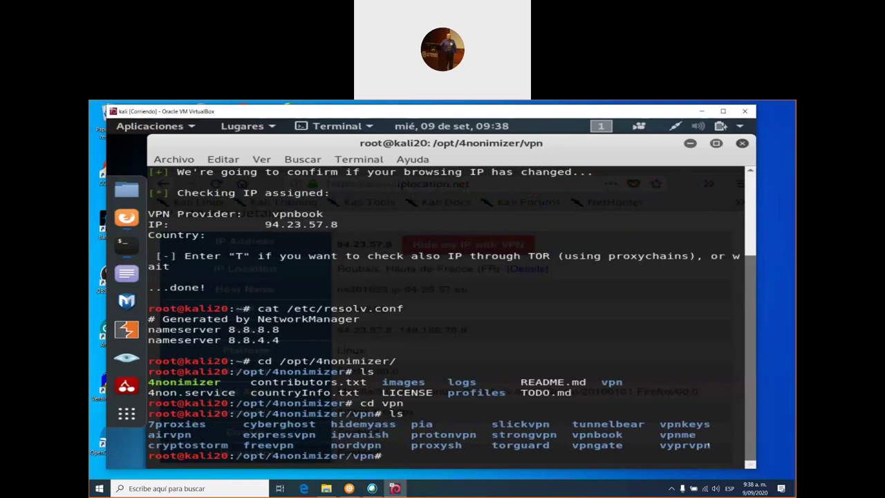
drag(148, 423, 482, 462)
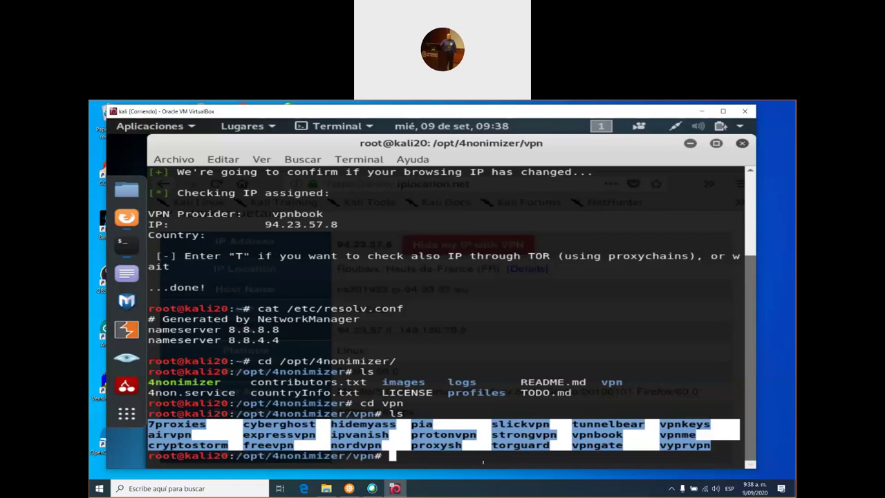
click(449, 460)
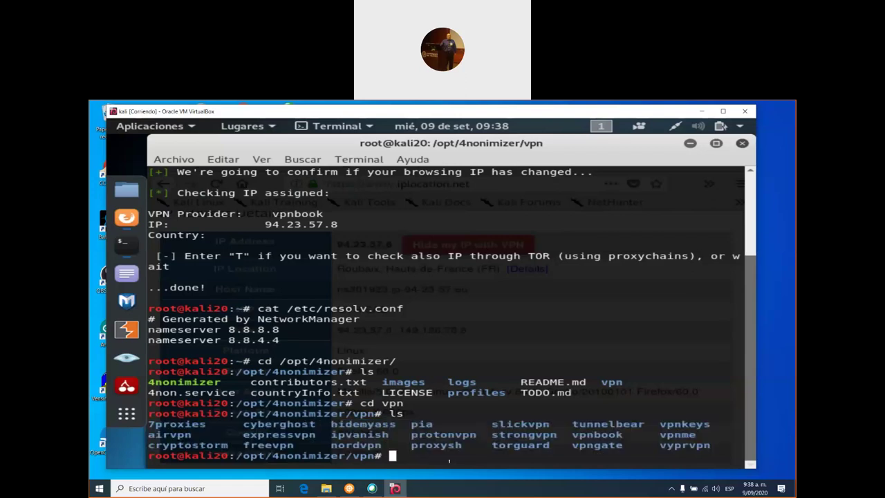
Step: Show the selectable VPN providers by running 4nonimizer change_provider, and abort the prompt without choosing one
text(4nonimizer cha)
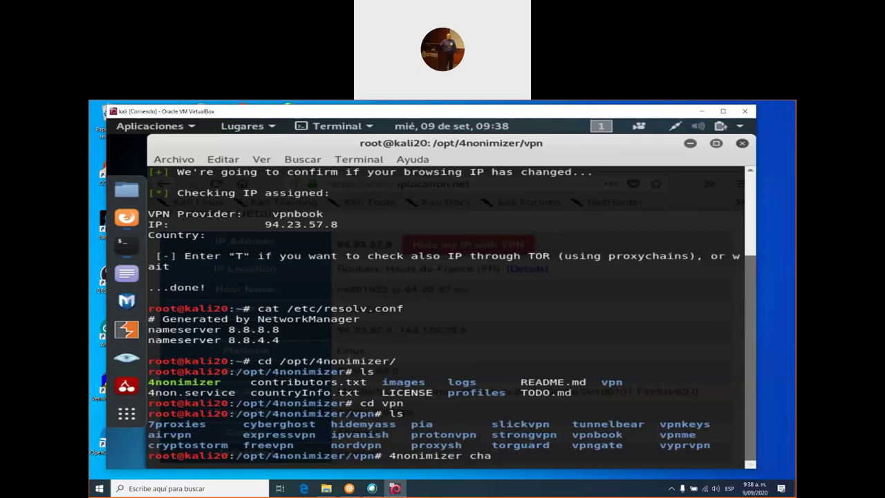
text(nge?provide)
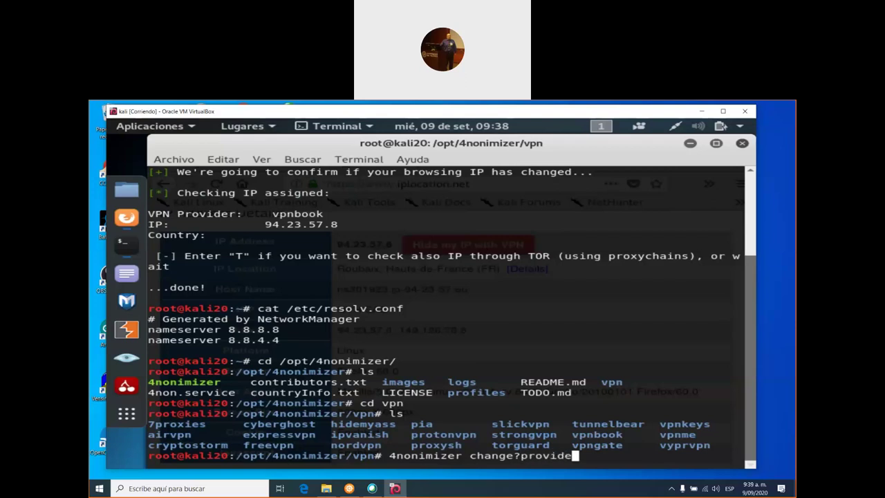
key(BackSpace)
key(BackSpace)
key(BackSpace)
key(BackSpace)
key(BackSpace)
key(BackSpace)
key(BackSpace)
key(BackSpace)
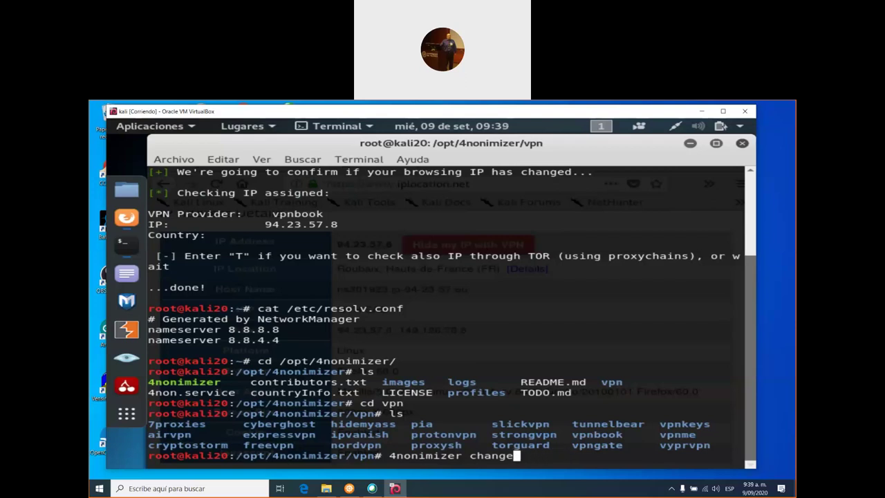
text(_provider)
key(Return)
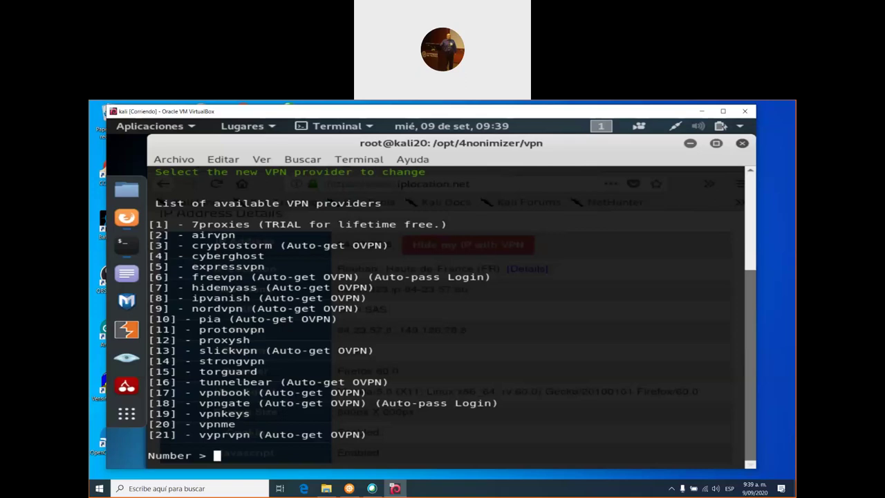
key(ctrl+c)
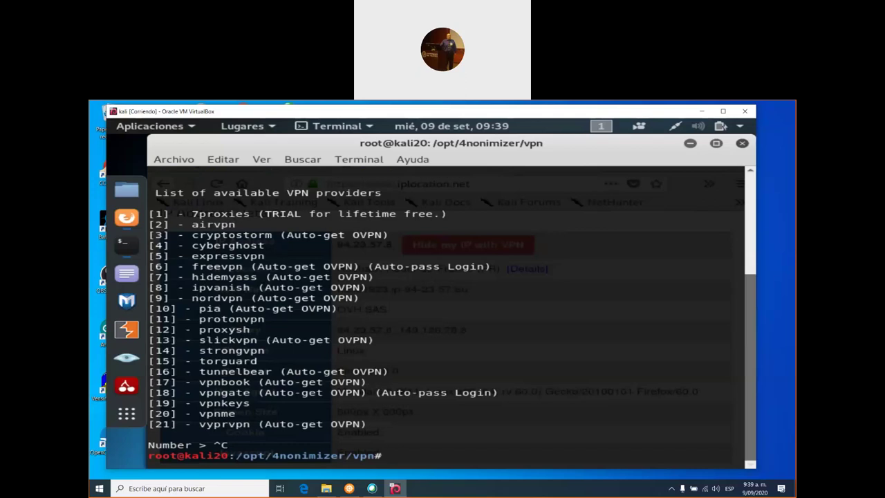
Step: Change the working directory back to /root
text(cd )
text(..)
key(BackSpace)
key(BackSpace)
text(/root)
key(Return)
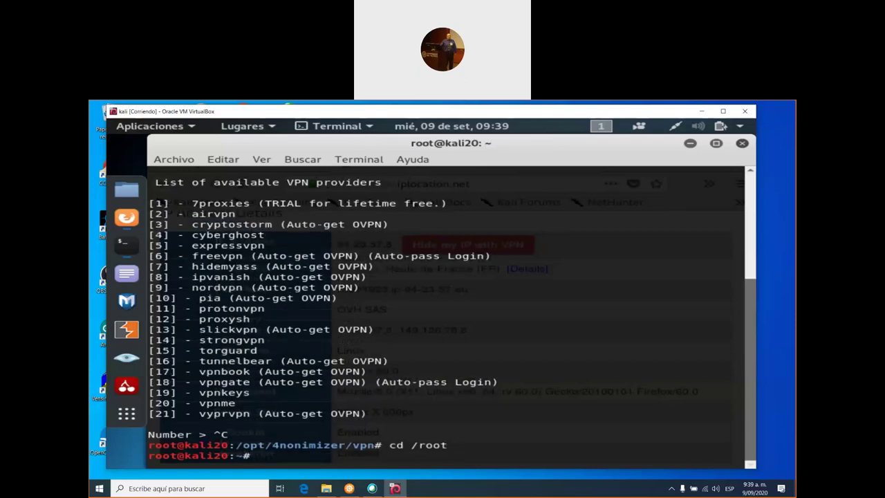
Step: Stop the anonymizing tunnel from the /root directory by running 4nonimizer stop
text(4nonimizer)
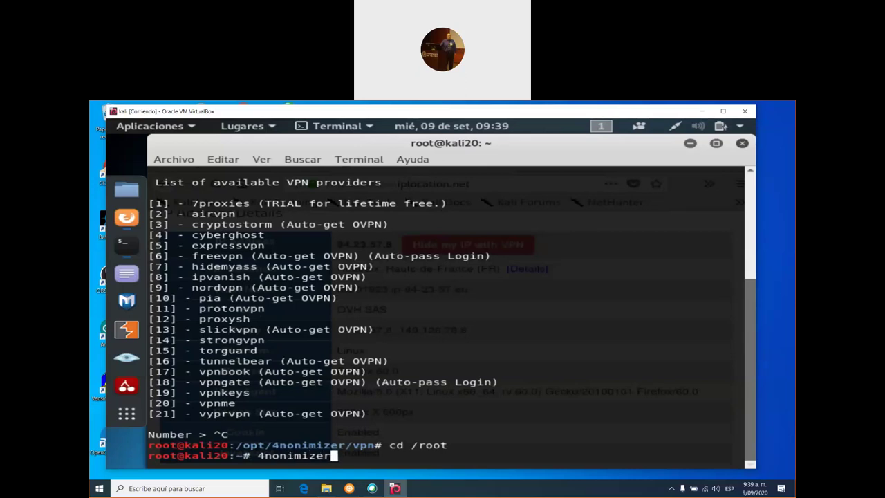
text( stop)
key(Return)
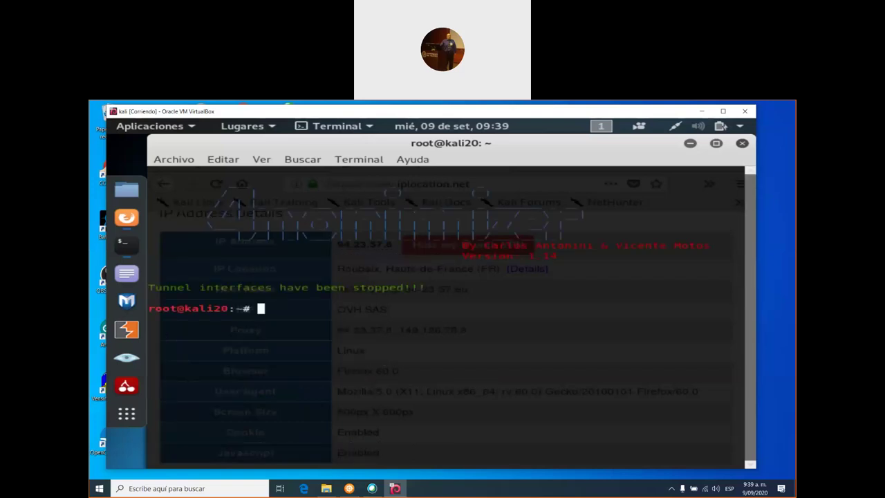
key(Up)
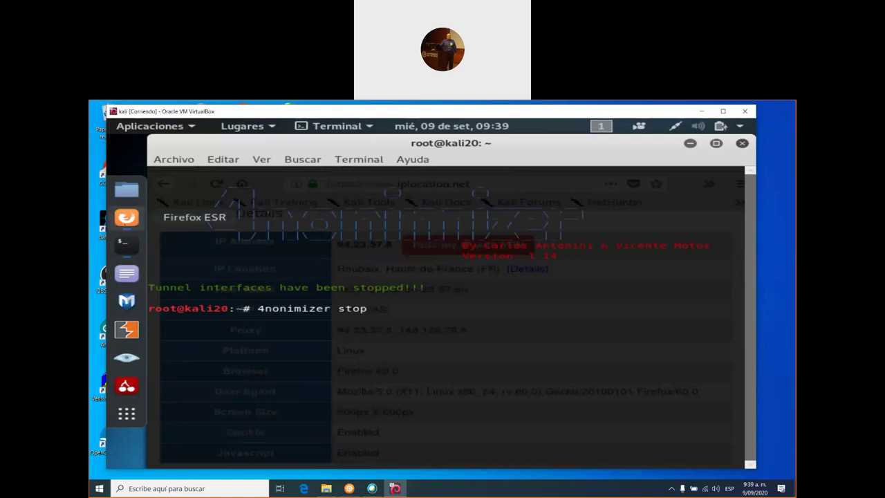
Step: Reload iplocation.net in Firefox and check the public IP address details, highlighting the IP location
click(126, 218)
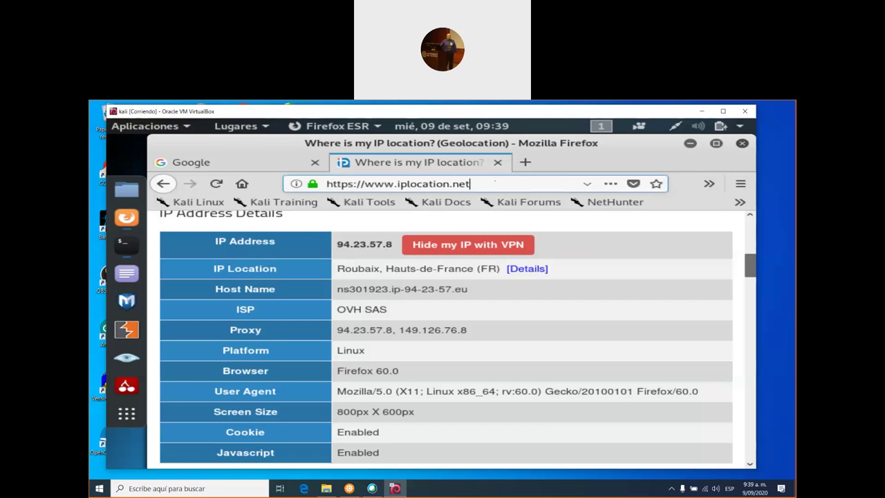
key(Return)
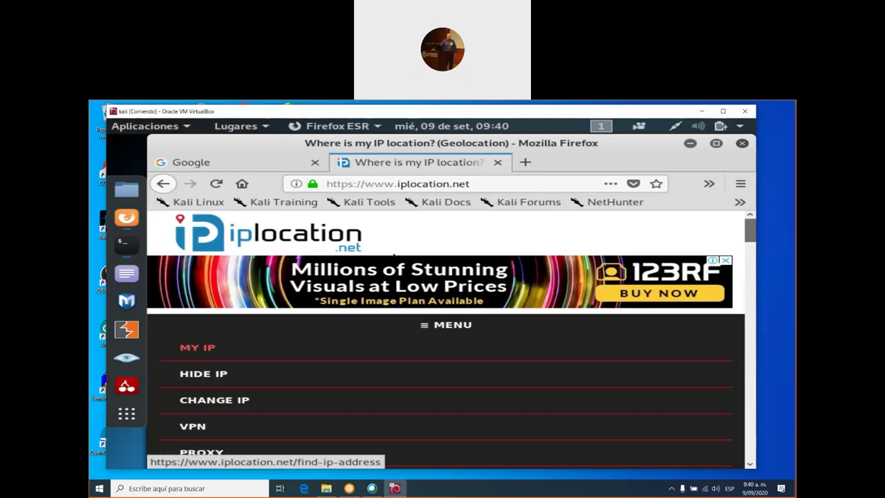
scroll(387, 253, down, 4)
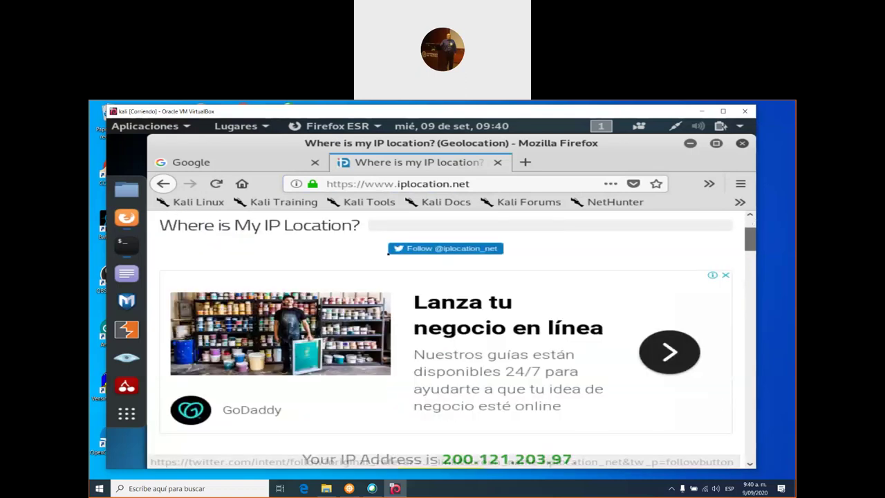
scroll(388, 253, down, 4)
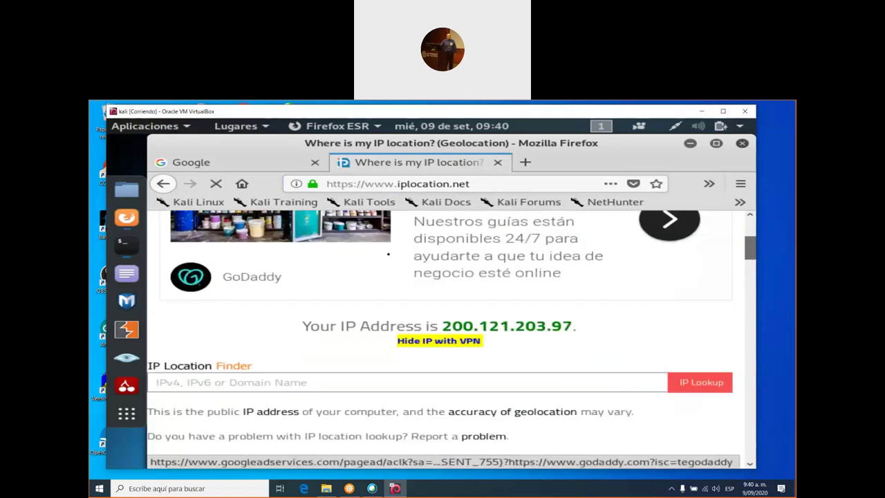
scroll(387, 253, up, 8)
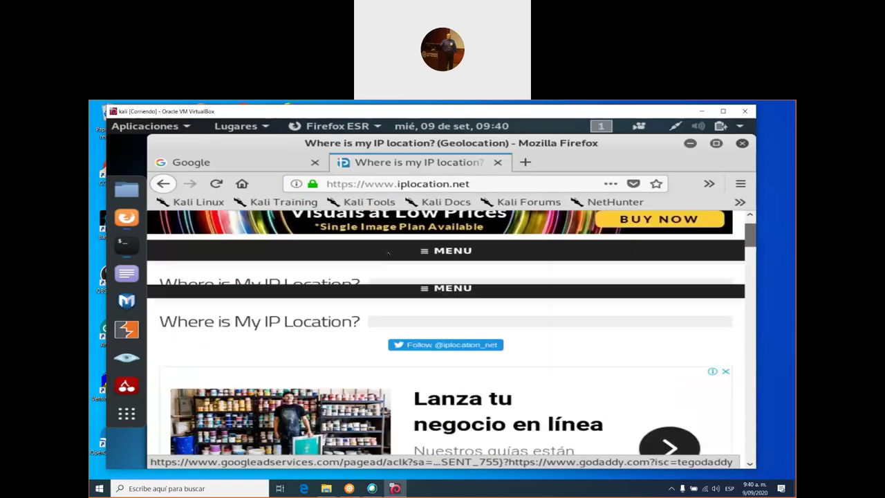
scroll(387, 253, down, 8)
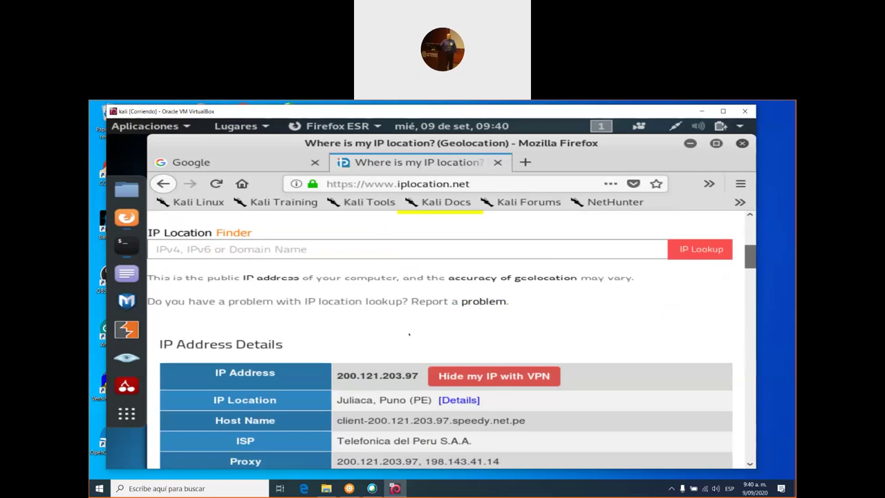
scroll(408, 337, down, 1)
scroll(337, 301, down, 1)
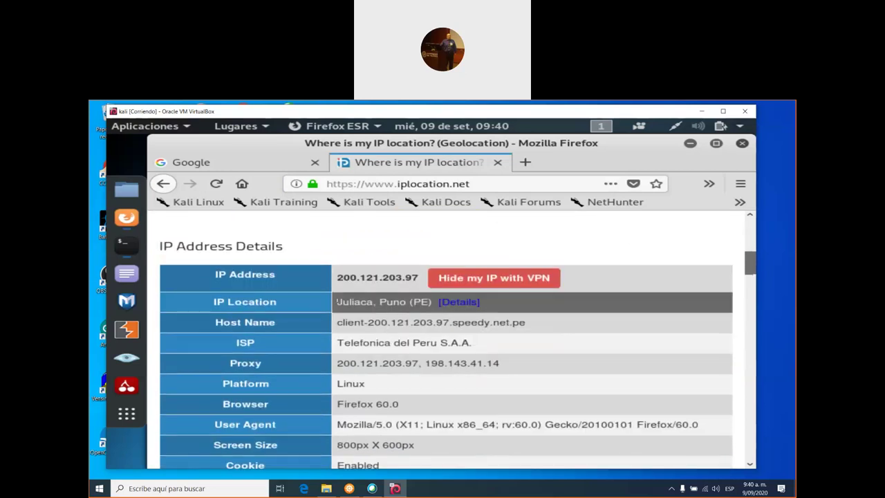
drag(338, 301, 434, 302)
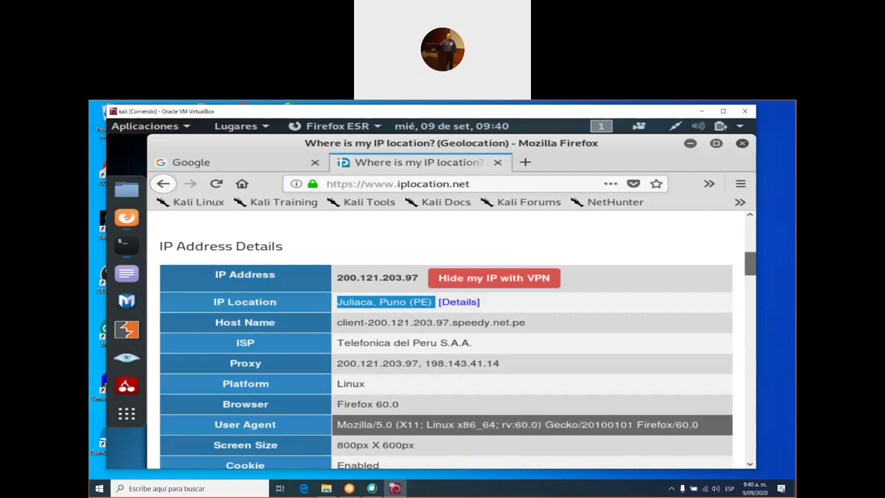
click(399, 318)
double_click(399, 322)
click(398, 318)
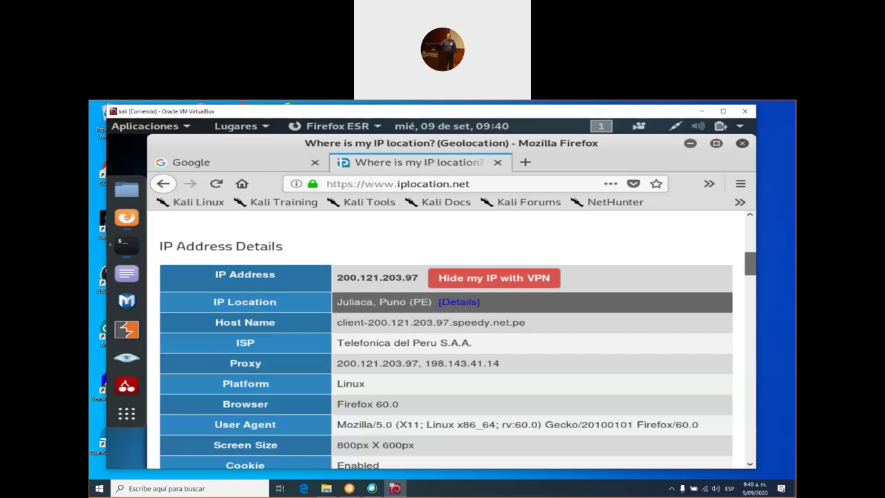
Step: In the terminal, replace the pending command with apt-get install openvpn, run it and highlight the openvpn version line in the output
click(126, 243)
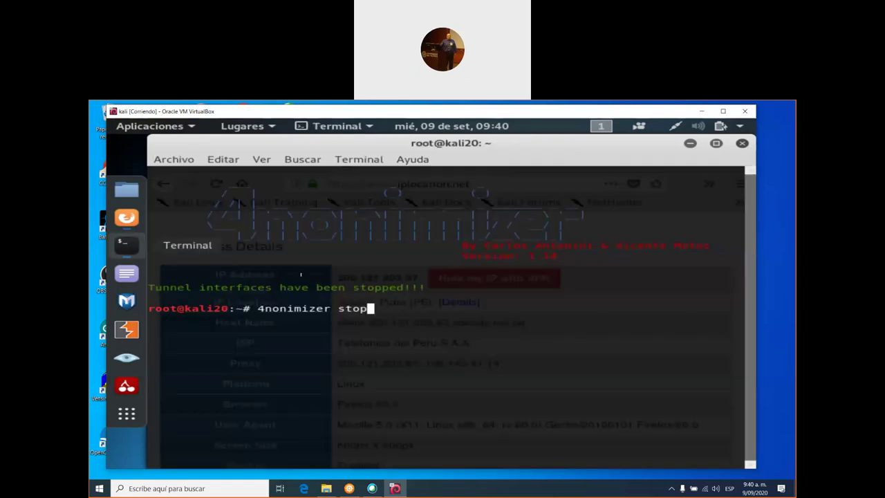
key(BackSpace)
key(BackSpace)
key(BackSpace)
key(BackSpace)
key(BackSpace)
key(BackSpace)
key(BackSpace)
key(BackSpace)
key(BackSpace)
key(BackSpace)
key(BackSpace)
key(BackSpace)
key(BackSpace)
key(BackSpace)
key(BackSpace)
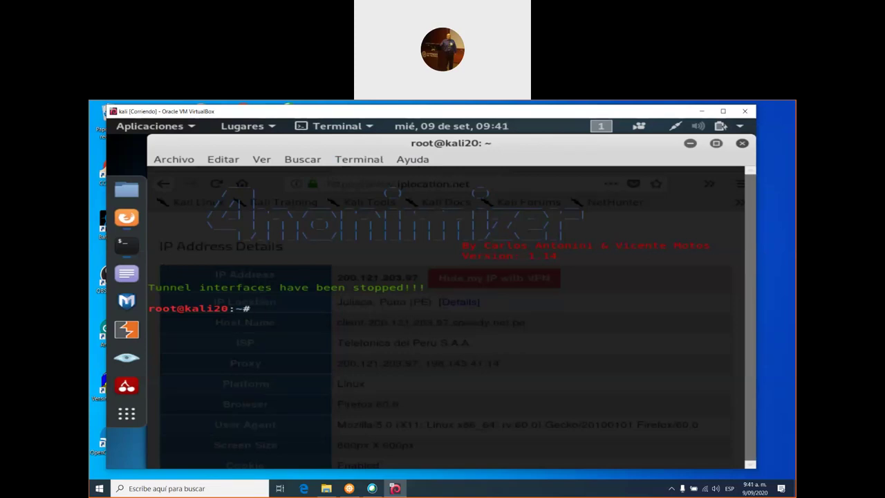
text(apt-get install)
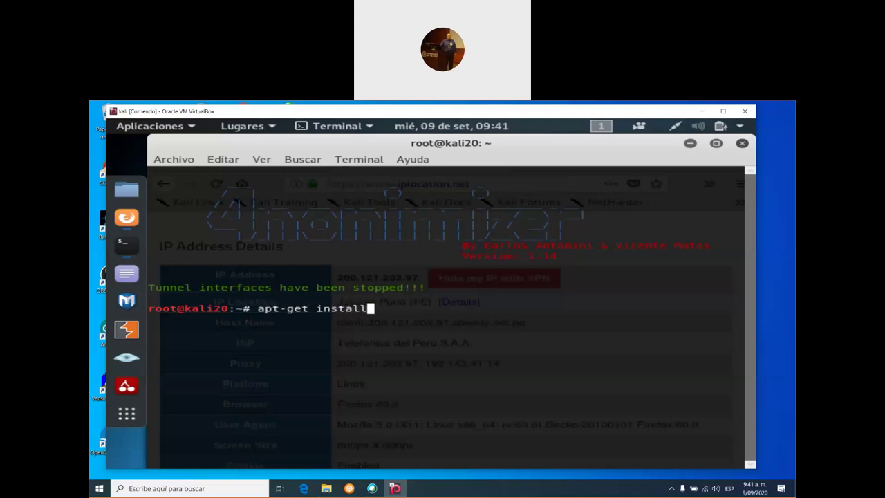
text( openvpc)
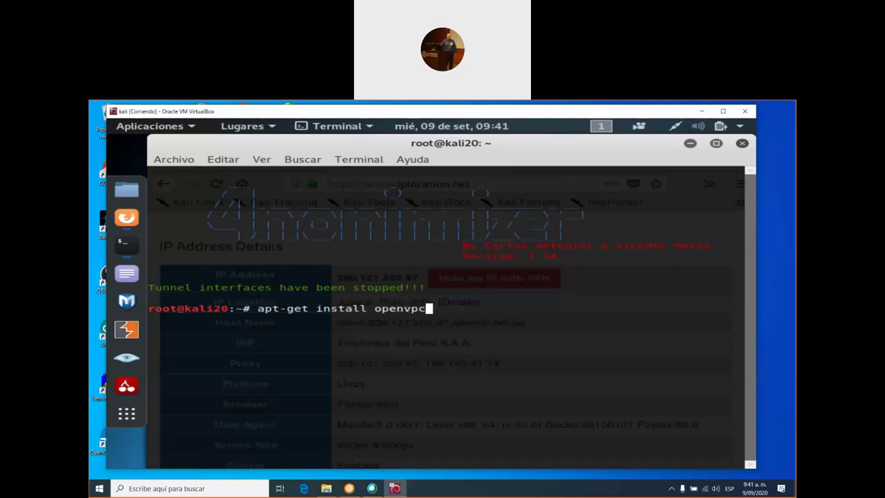
key(BackSpace)
text(n)
key(Return)
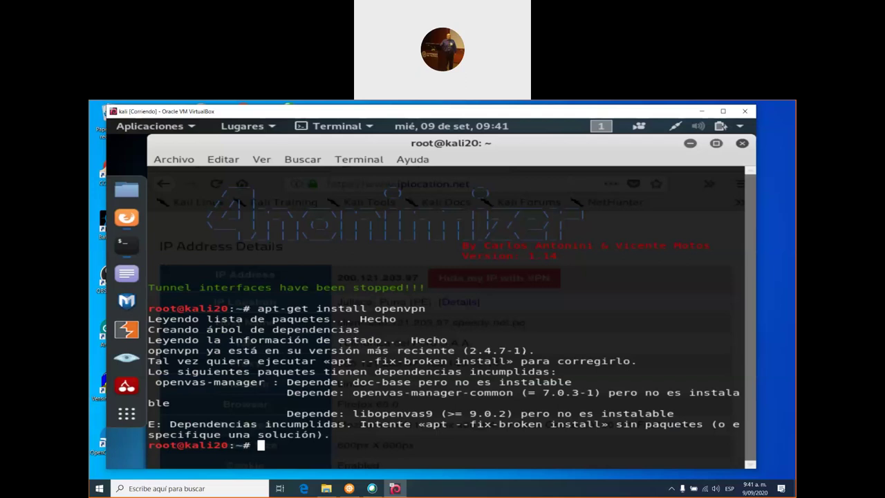
drag(533, 345, 118, 350)
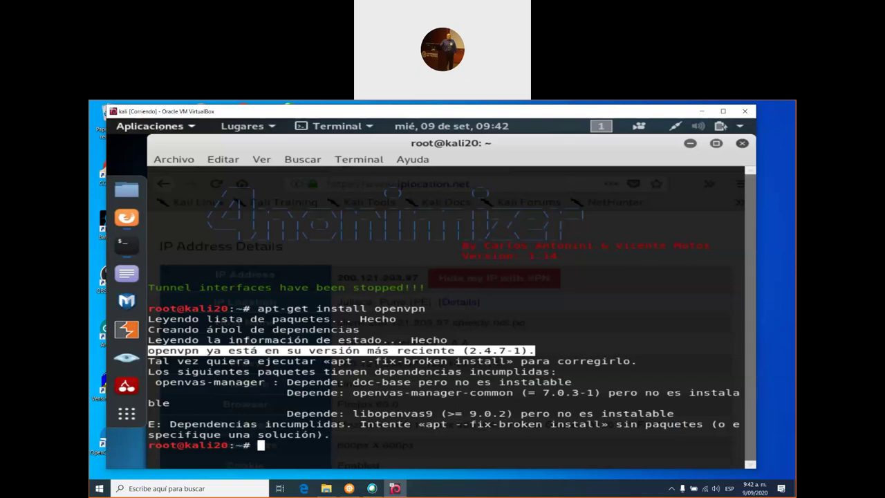
Step: Launch Nessus start from the Nessus group of Kali's vulnerability analysis tools
click(149, 126)
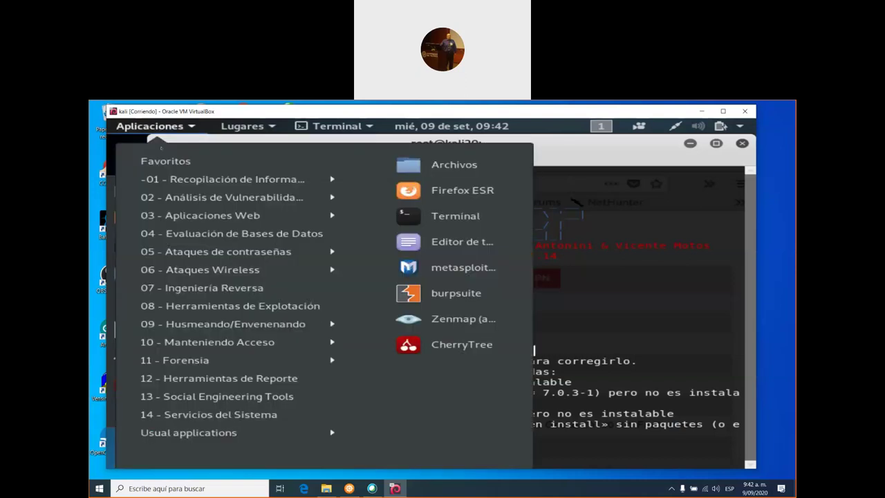
mouse_move(206, 253)
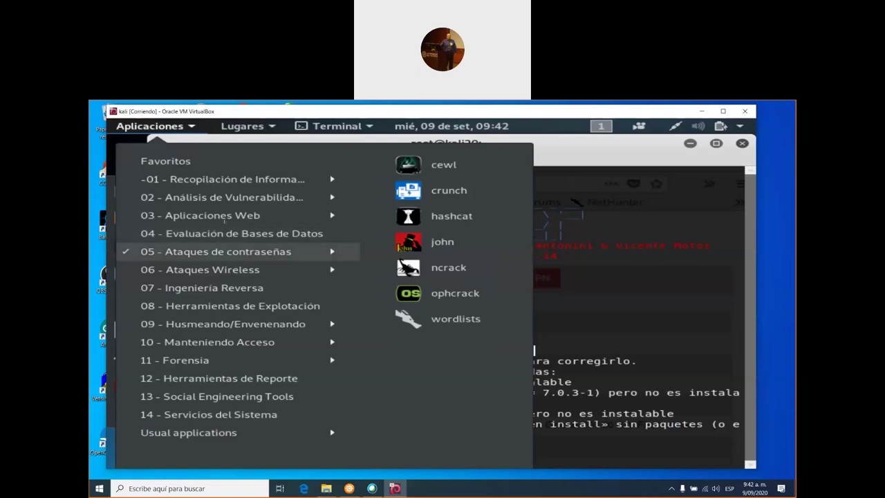
mouse_move(207, 197)
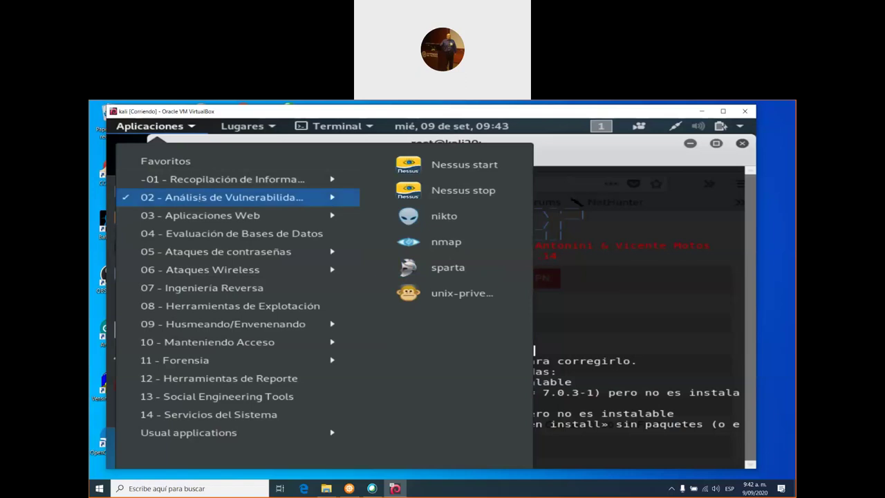
click(277, 196)
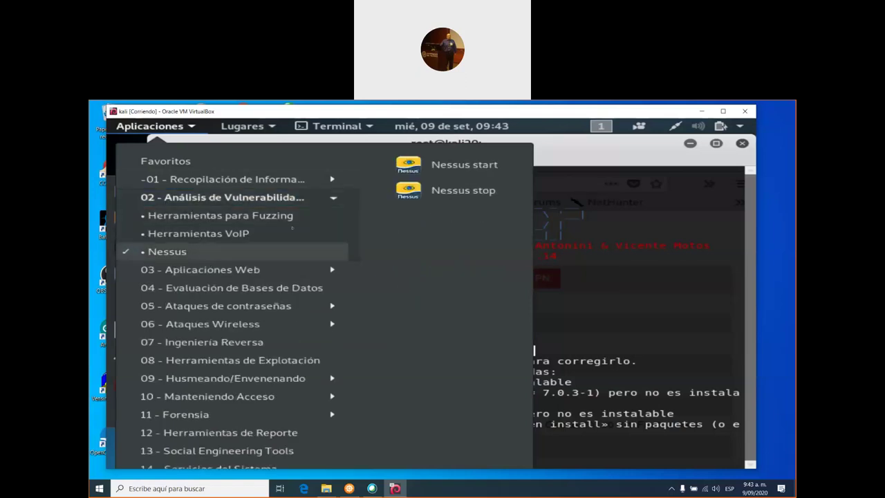
mouse_move(291, 233)
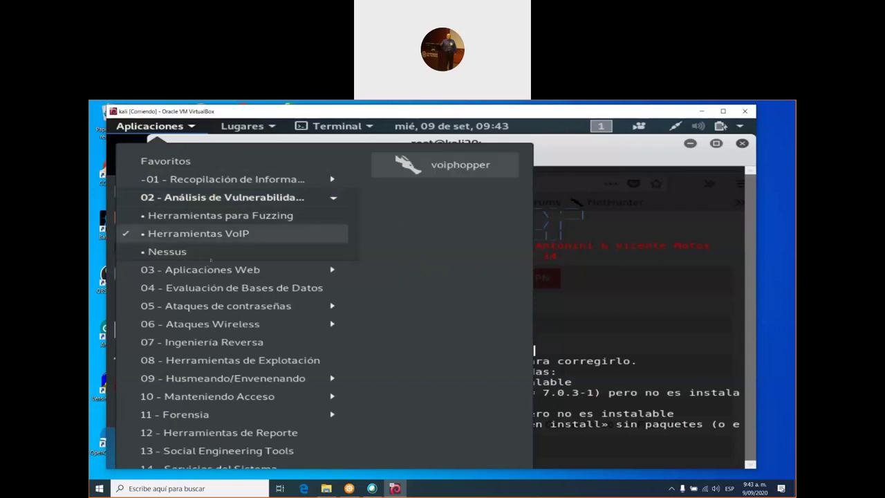
mouse_move(257, 254)
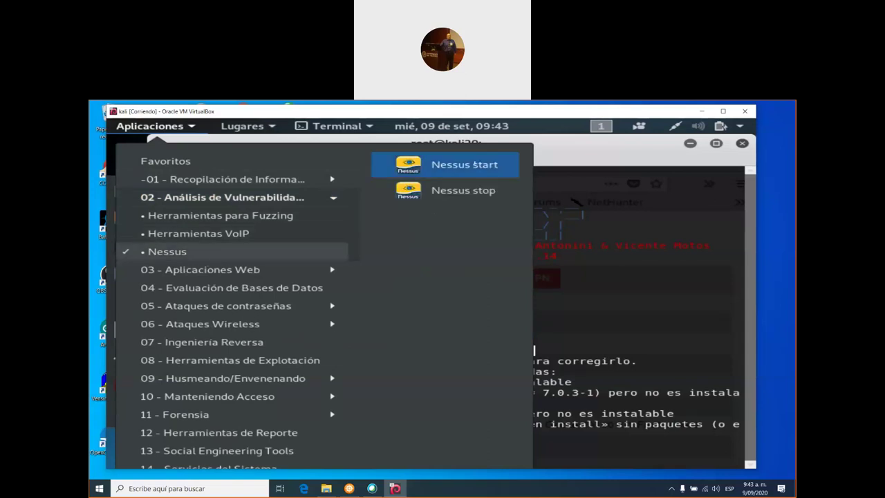
click(464, 165)
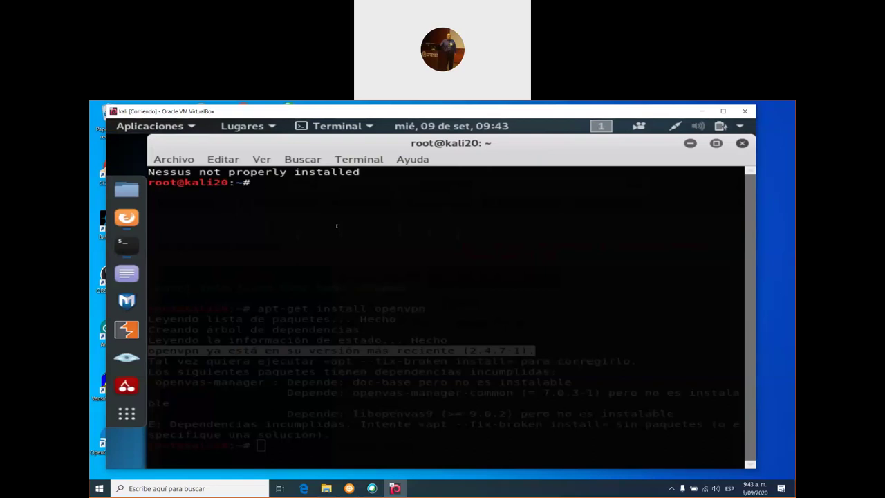
key(Up)
key(Up)
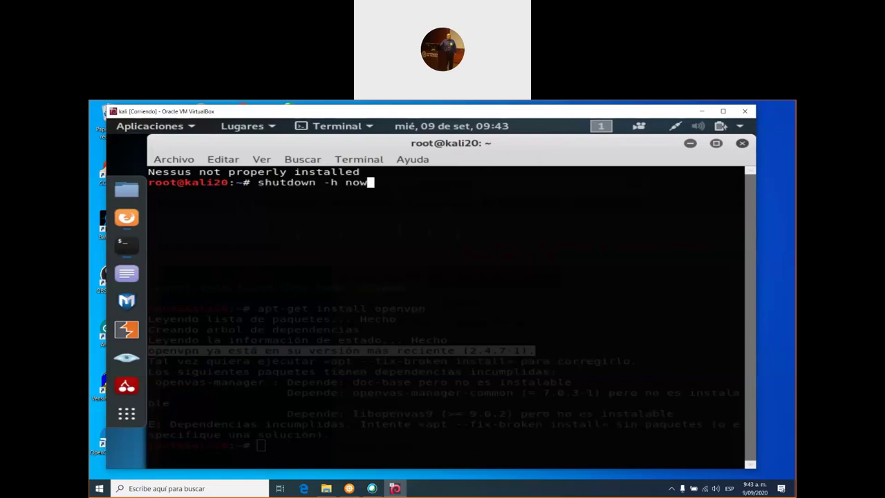
key(BackSpace)
key(BackSpace)
key(BackSpace)
key(BackSpace)
key(BackSpace)
key(BackSpace)
key(BackSpace)
key(BackSpace)
key(BackSpace)
key(BackSpace)
key(BackSpace)
key(BackSpace)
key(BackSpace)
key(BackSpace)
key(BackSpace)
key(BackSpace)
key(BackSpace)
key(BackSpace)
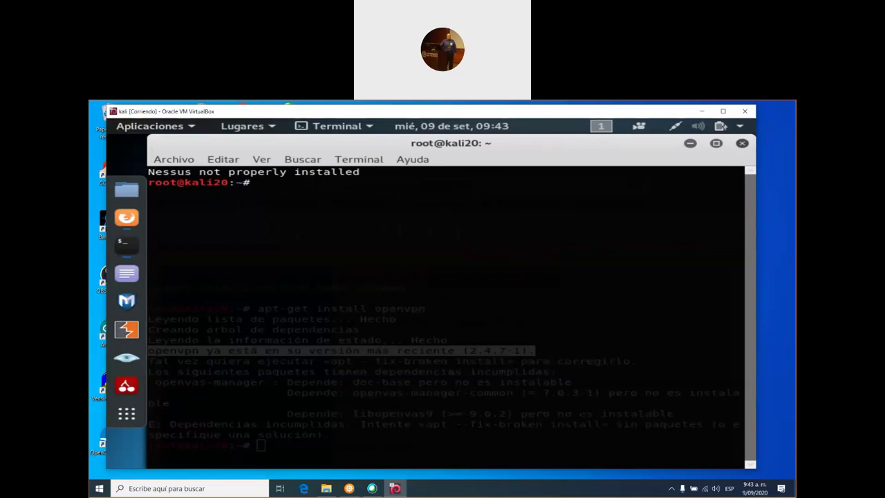
Step: Run apt-get install openvpn in the new root terminal, correcting the misspelled package name openvpnn
text(apt-get install openvpnn)
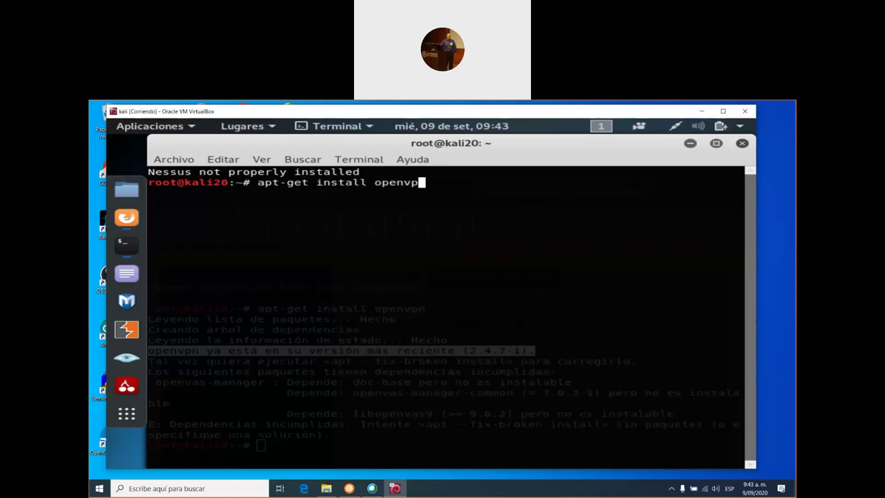
key(Return)
key(Up)
key(BackSpace)
key(Return)
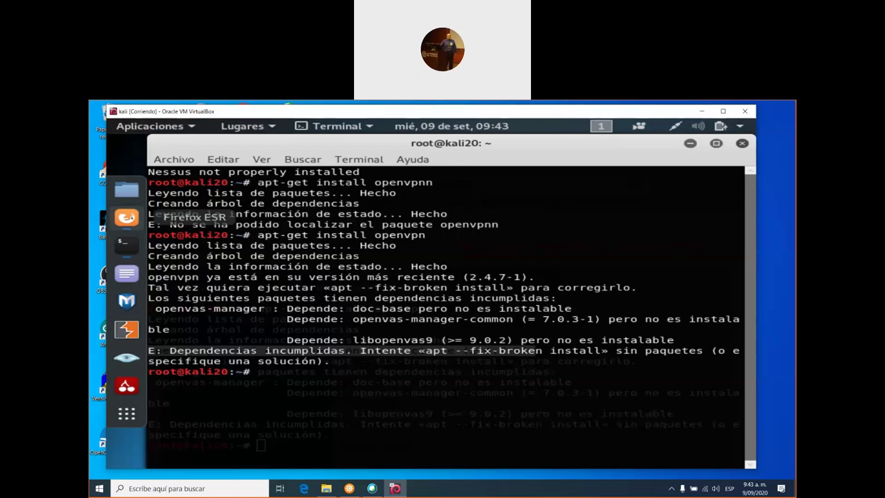
Step: Switch to Firefox and load vpnbook.com in the tab that shows Google
click(126, 218)
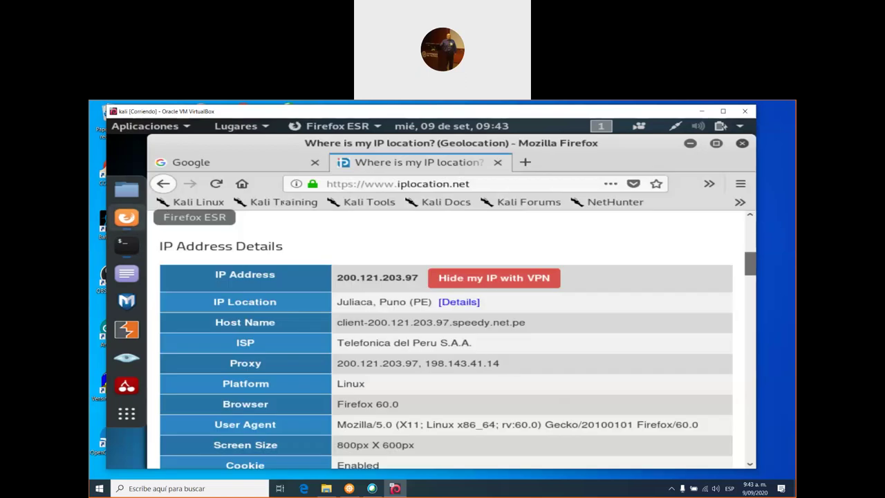
click(253, 165)
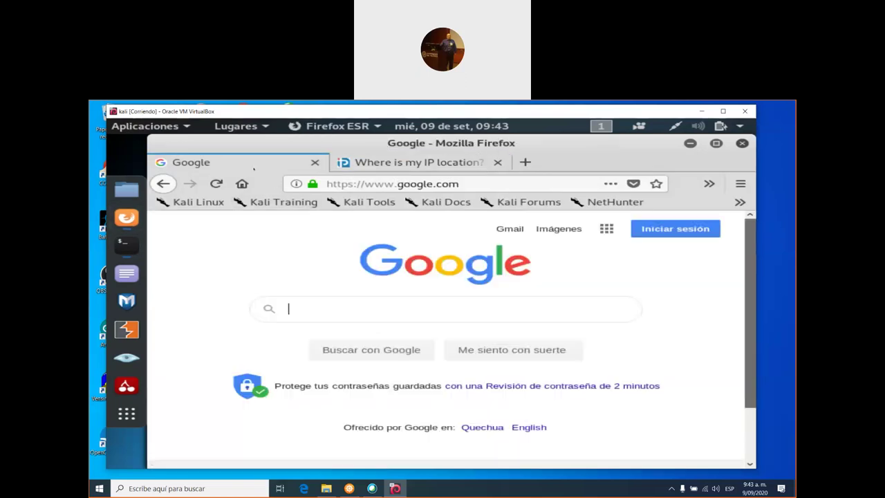
click(477, 184)
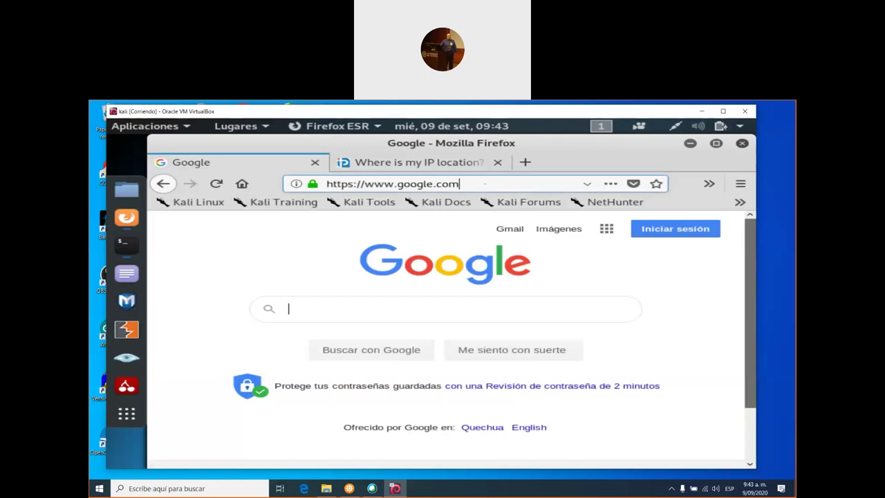
key(ctrl+a)
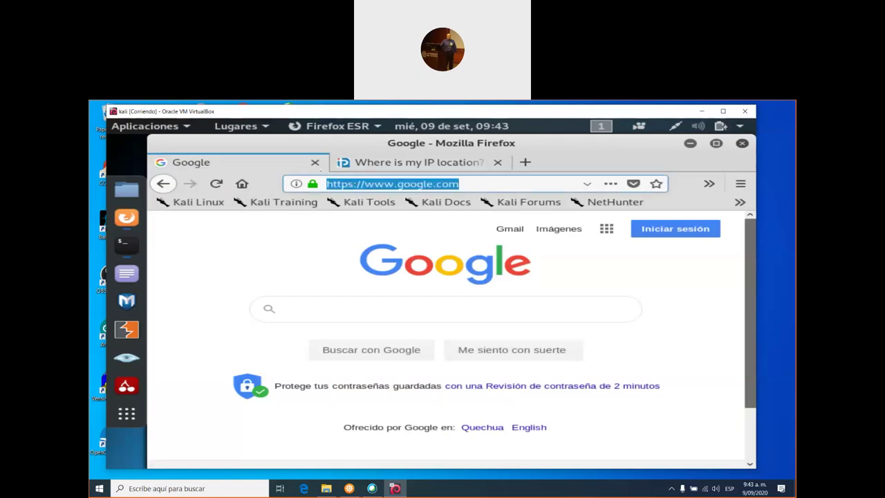
text(vpnbook.com/)
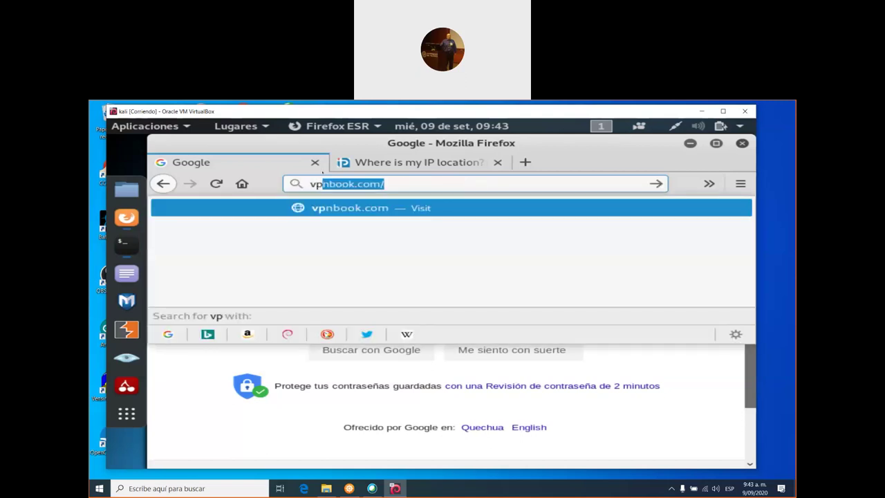
key(Return)
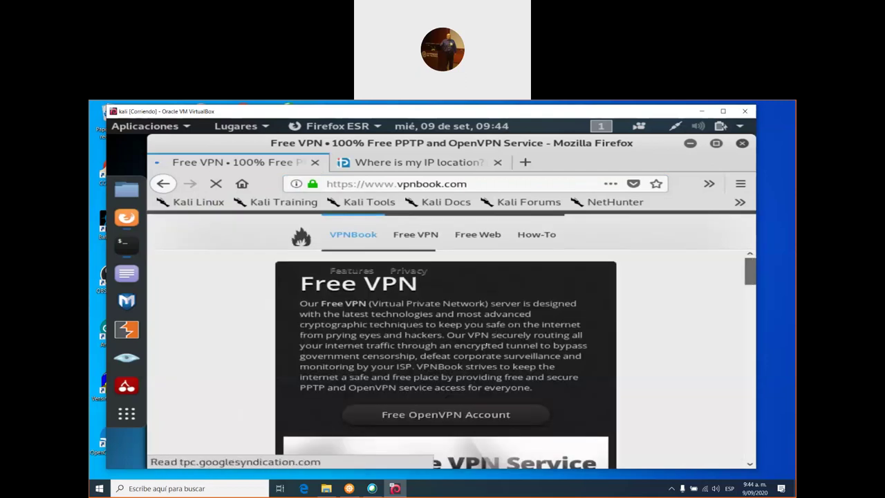
Step: Look over the VPNBook home page and open its Free VPN accounts page, closing the full-page advertisement
scroll(494, 334, down, 5)
scroll(488, 347, down, 10)
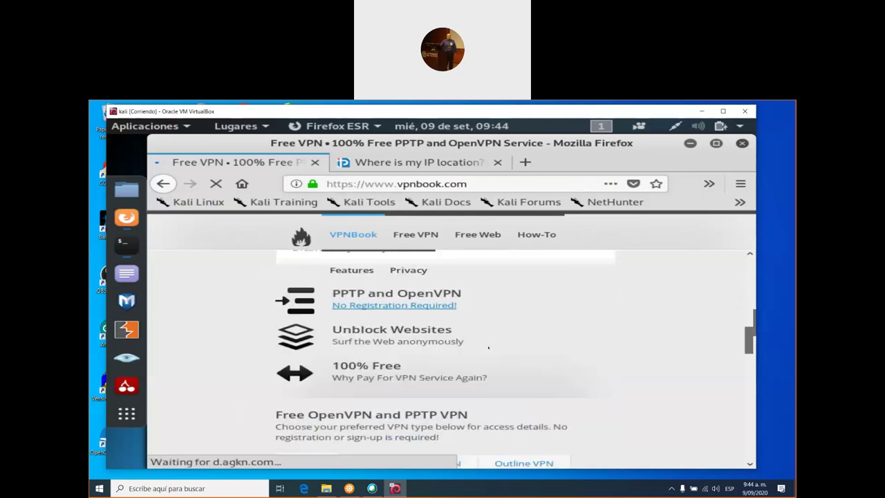
scroll(488, 347, down, 3)
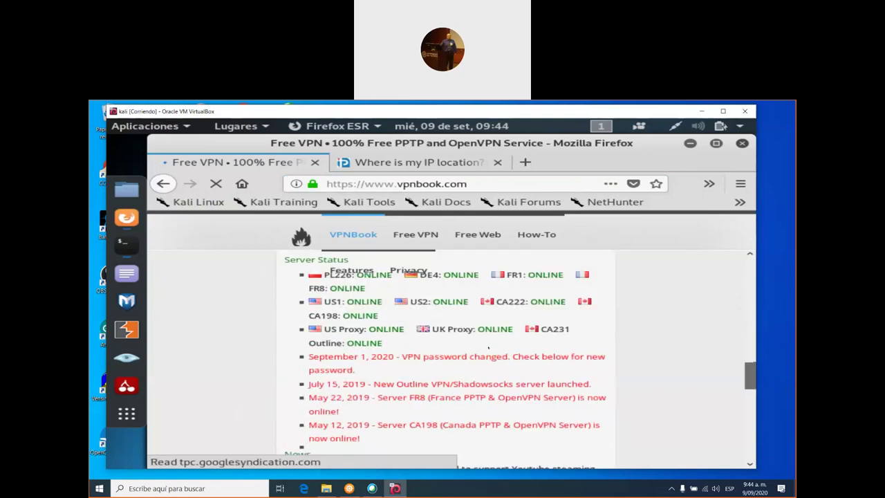
scroll(488, 348, down, 3)
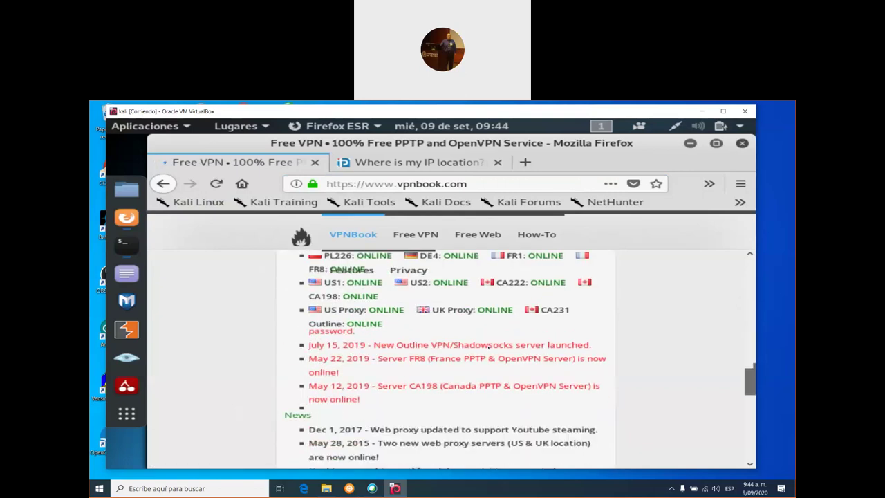
scroll(488, 348, down, 7)
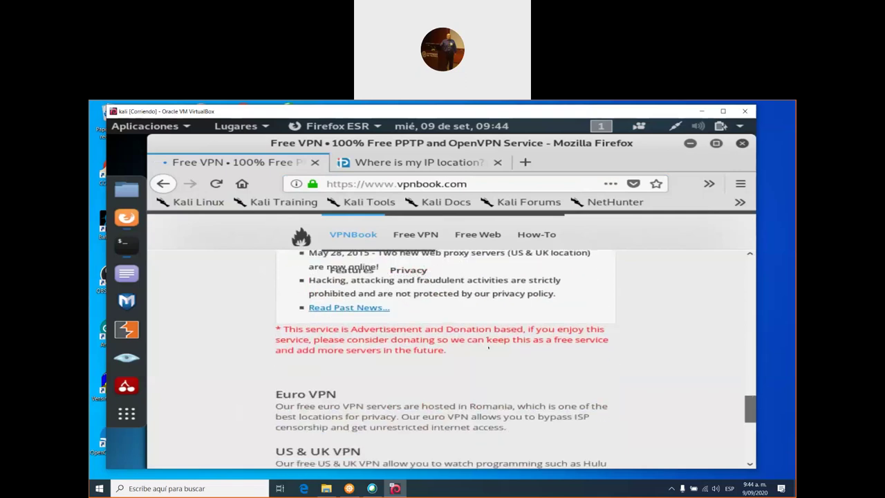
scroll(488, 347, up, 8)
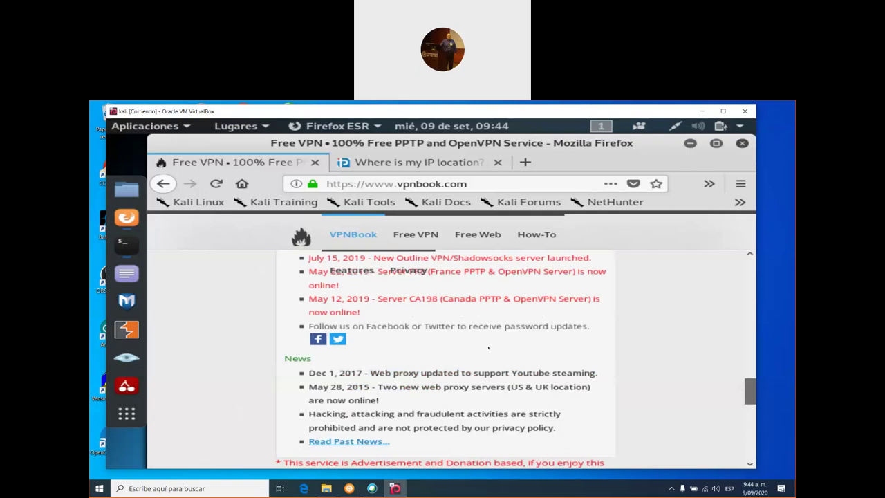
click(425, 236)
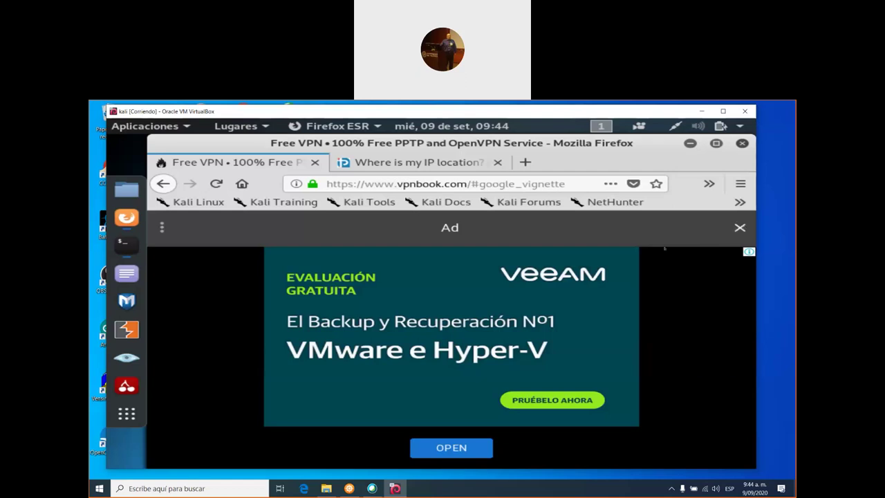
click(426, 283)
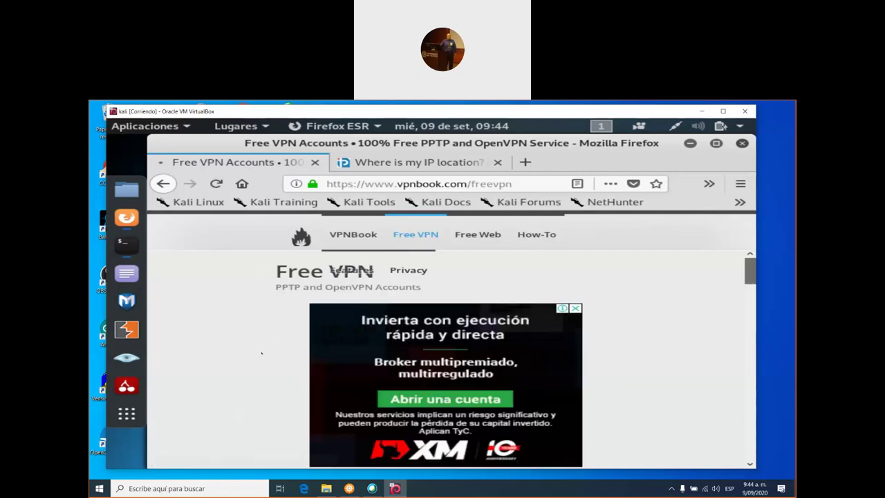
Step: Highlight the username and password lines below the free PPTP server list, and clear the selection
scroll(261, 353, down, 5)
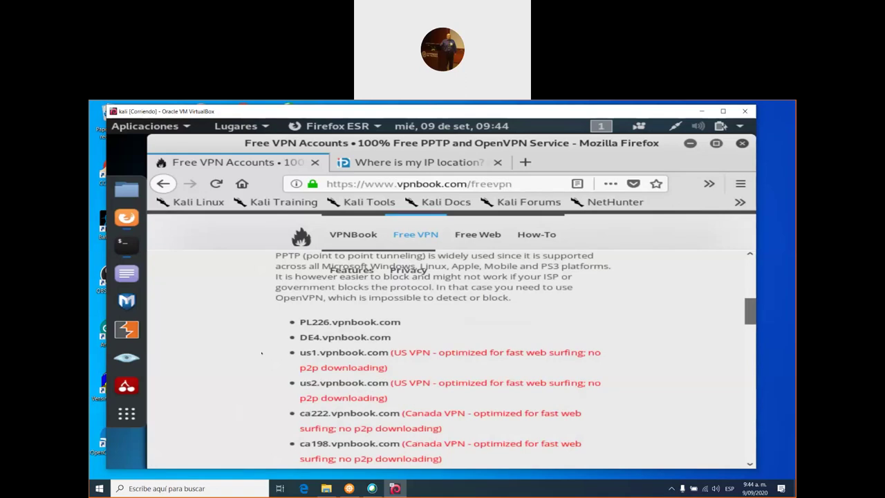
scroll(261, 353, down, 5)
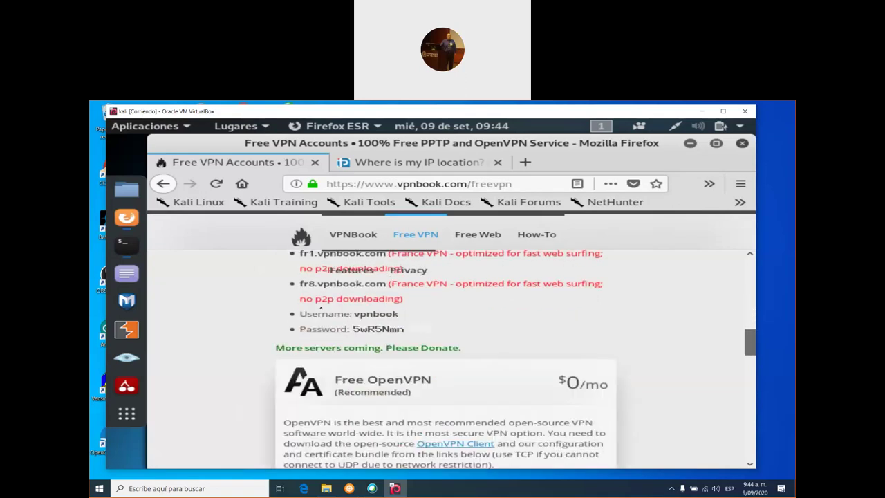
scroll(217, 351, down, 3)
scroll(216, 351, up, 3)
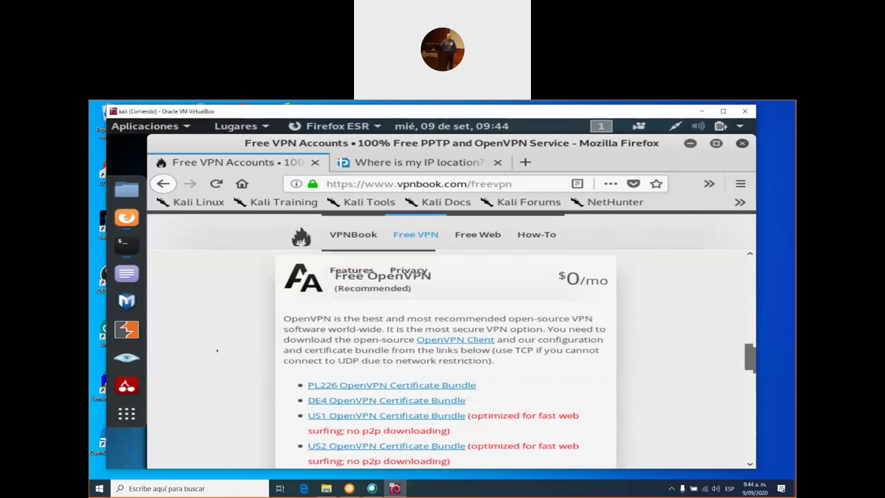
scroll(216, 350, up, 2)
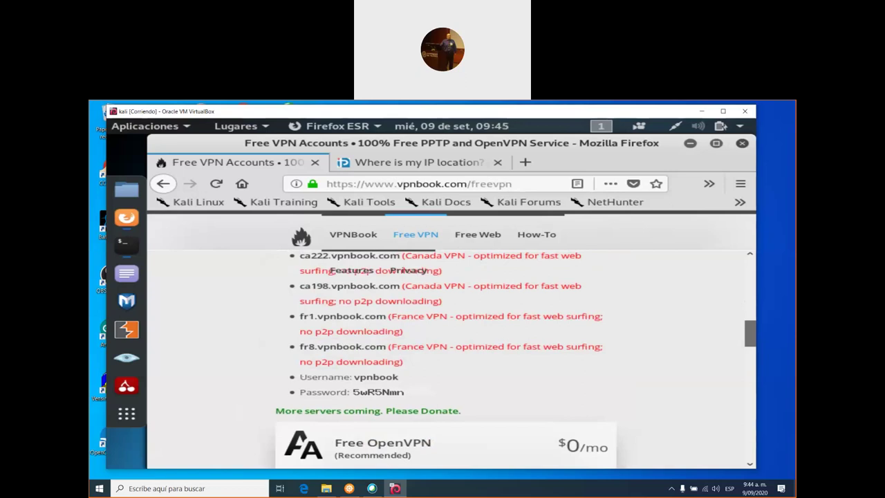
drag(298, 377, 410, 392)
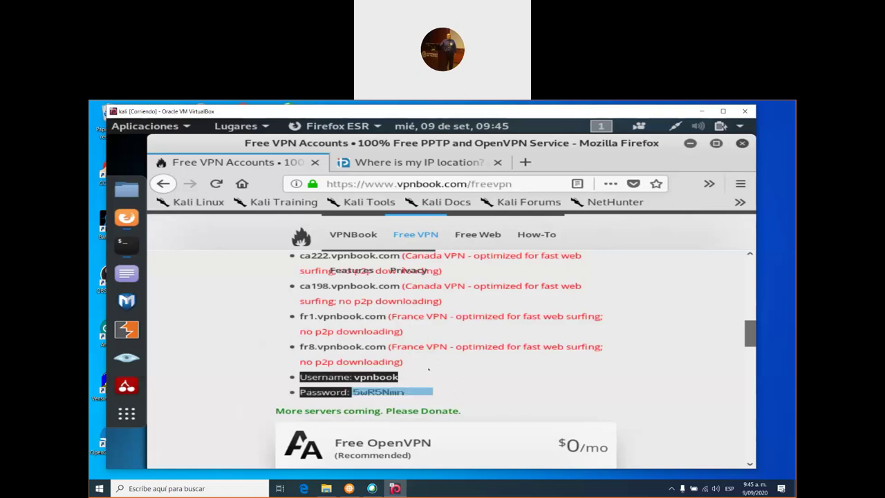
click(429, 370)
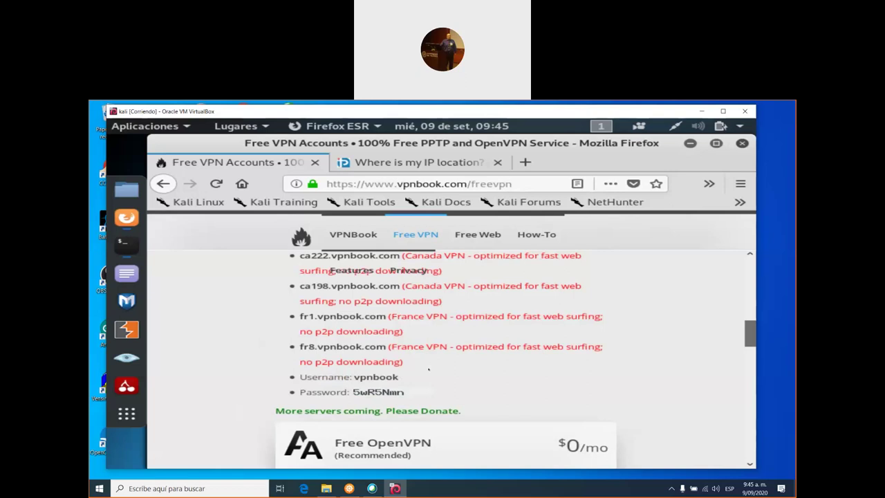
Step: Examine the PPTP server list and the Free OpenVPN section's certificate bundles, profile ports and login details
scroll(429, 370, down, 5)
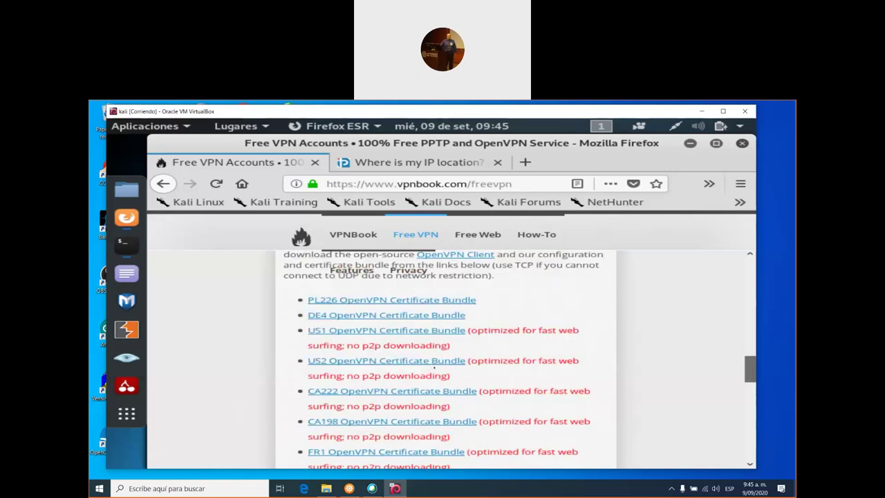
scroll(528, 381, down, 3)
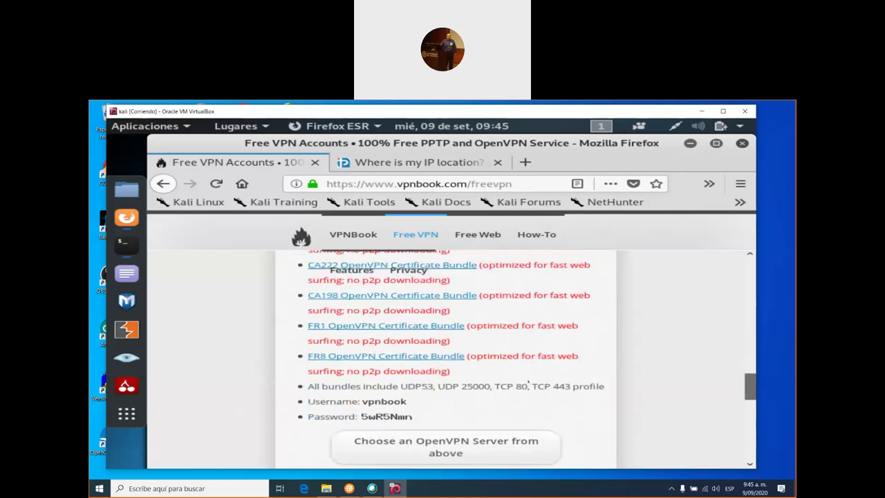
scroll(528, 380, down, 1)
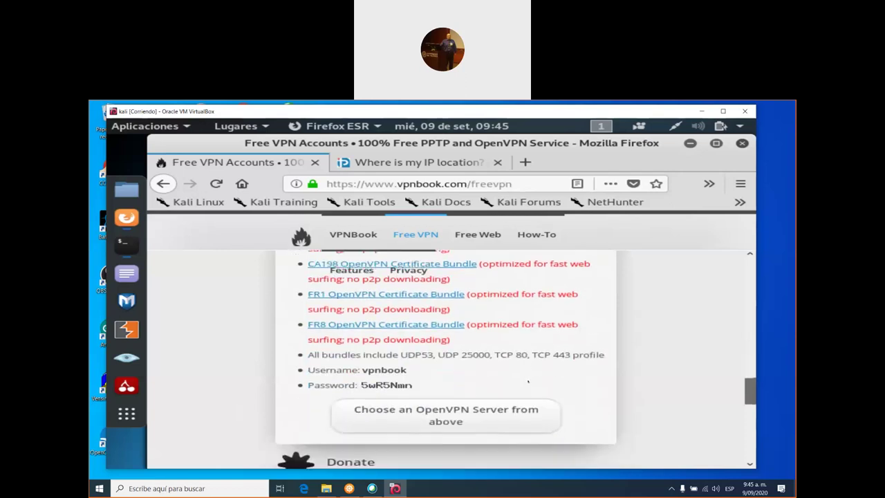
scroll(528, 380, up, 10)
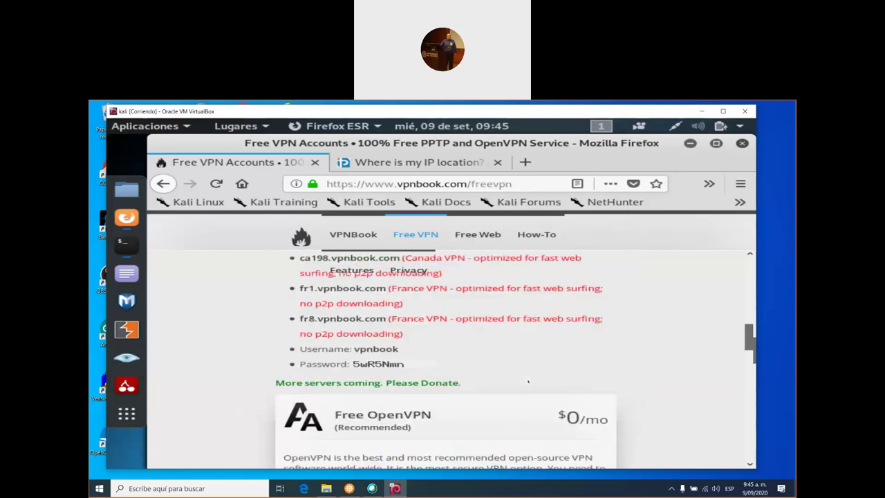
scroll(526, 380, up, 8)
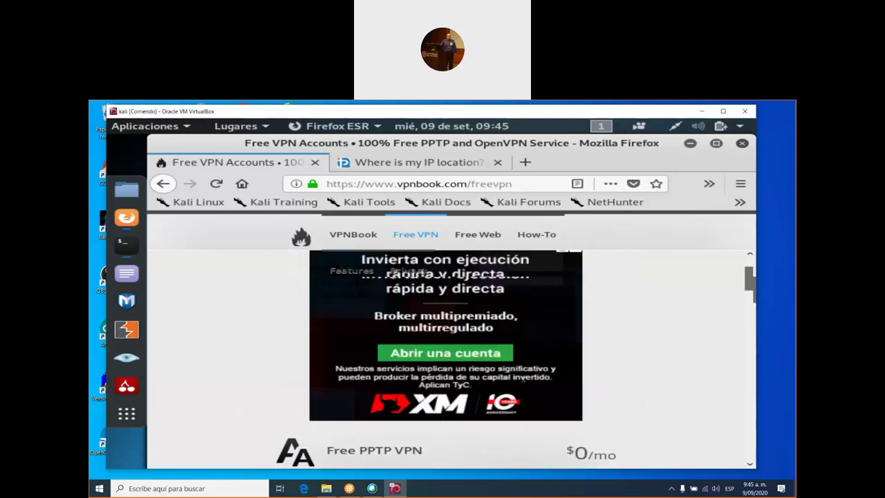
scroll(523, 380, down, 8)
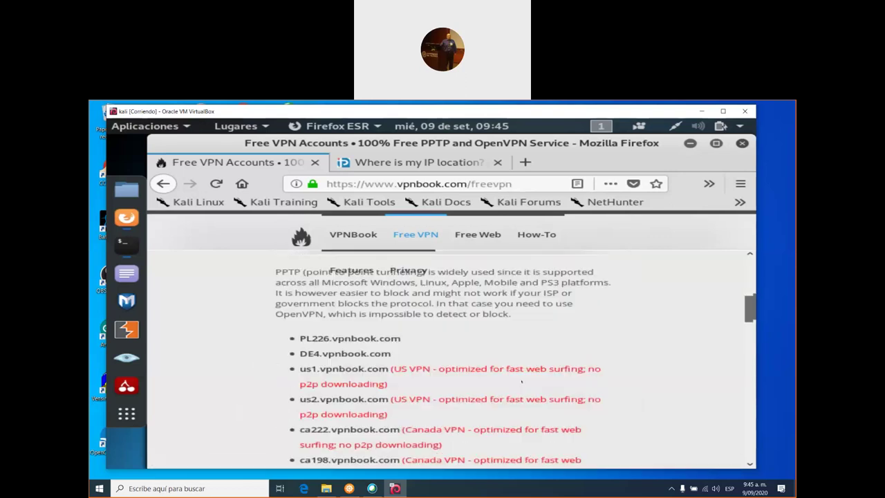
scroll(446, 359, up, 2)
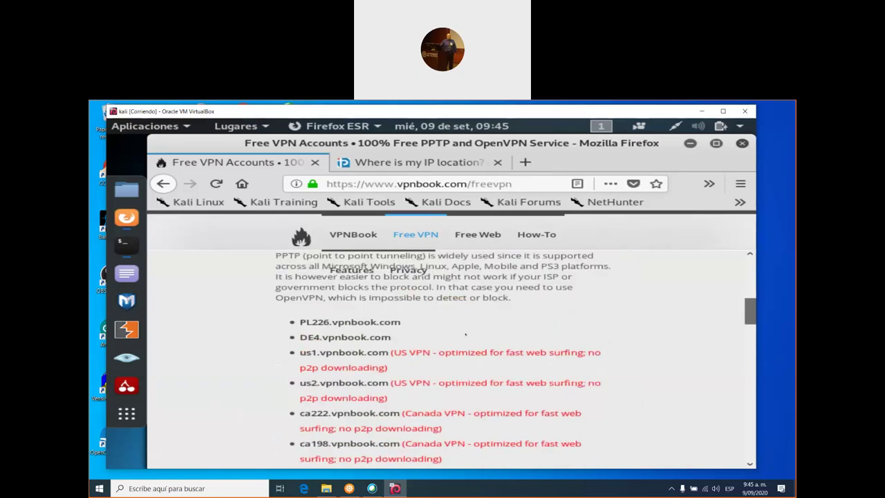
scroll(465, 334, down, 8)
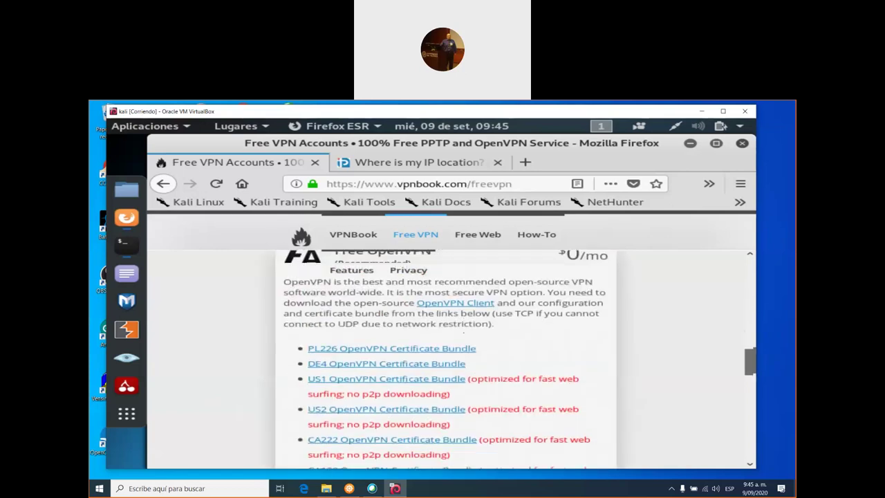
scroll(463, 329, up, 1)
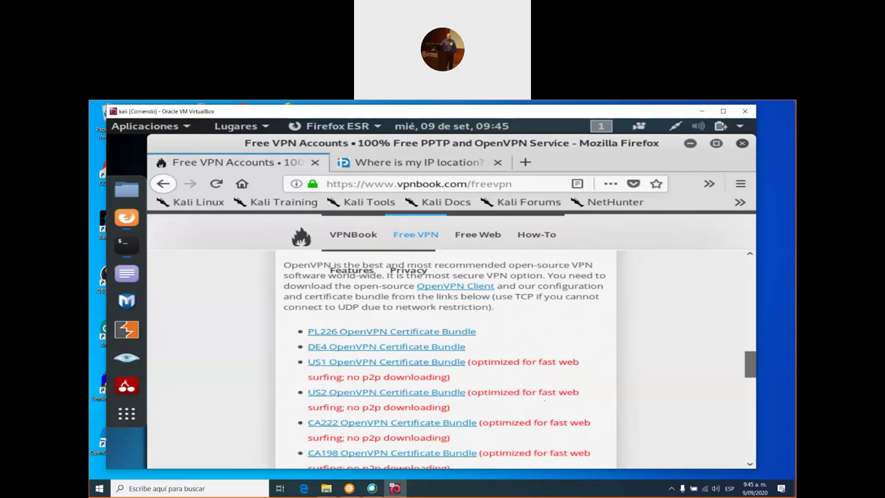
scroll(599, 429, down, 1)
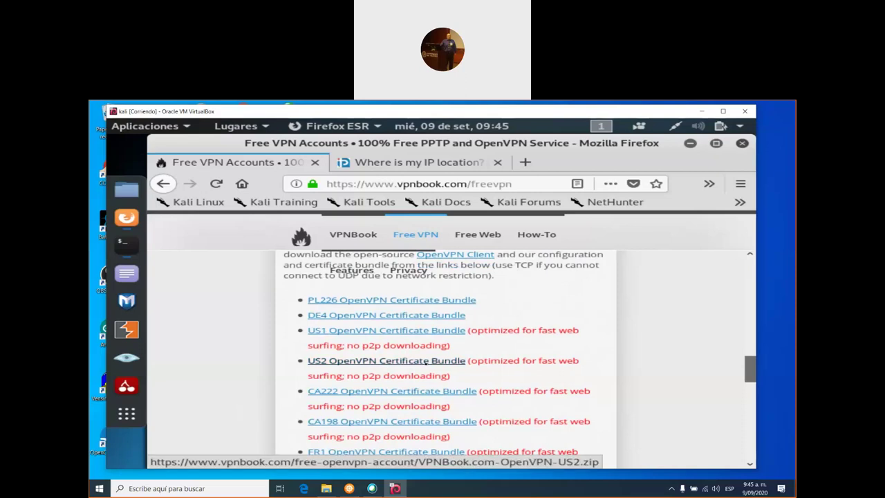
click(376, 331)
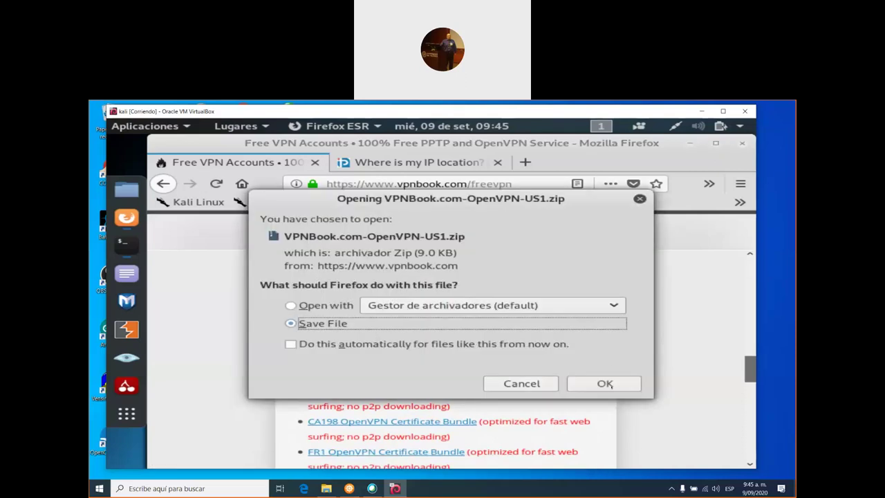
click(514, 383)
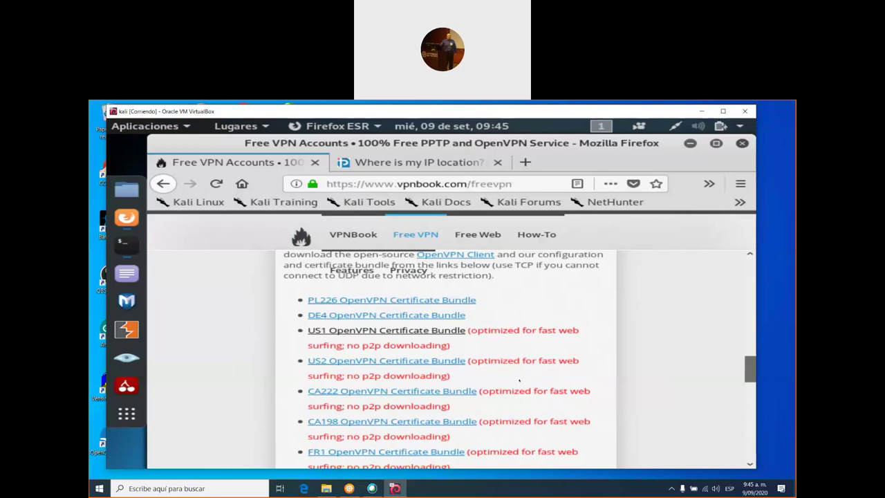
scroll(422, 219, up, 4)
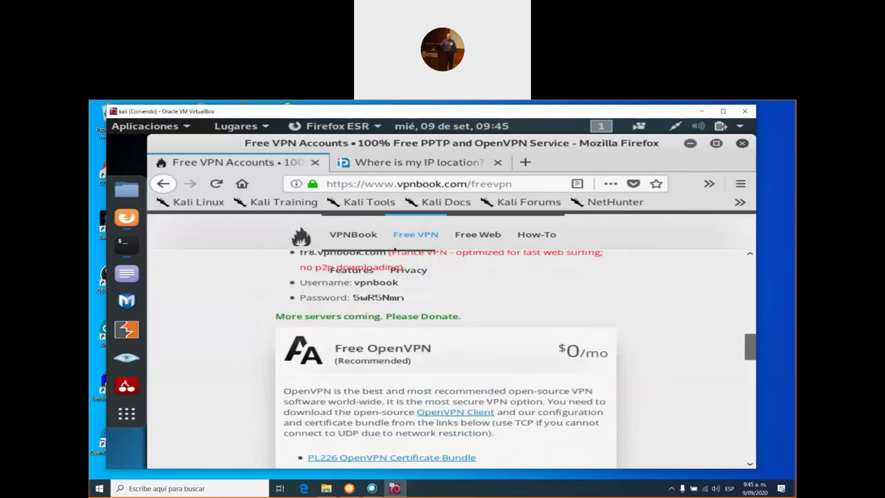
scroll(479, 385, down, 6)
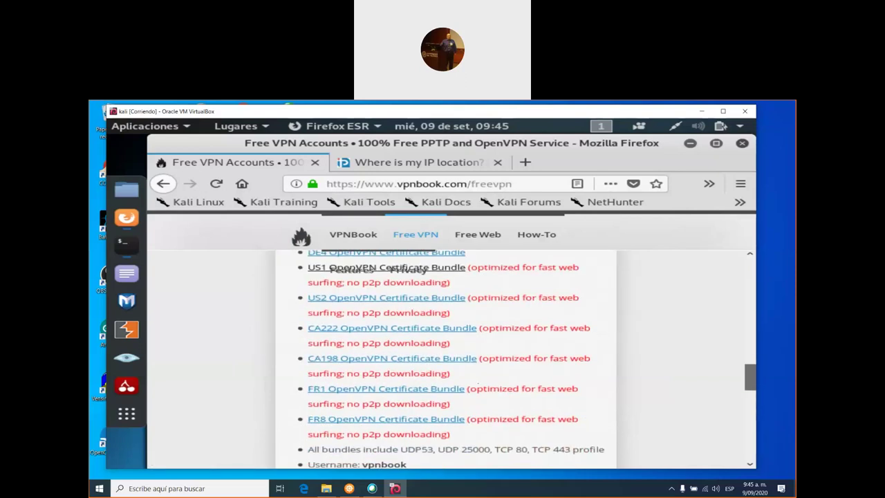
scroll(480, 385, down, 4)
scroll(480, 385, up, 3)
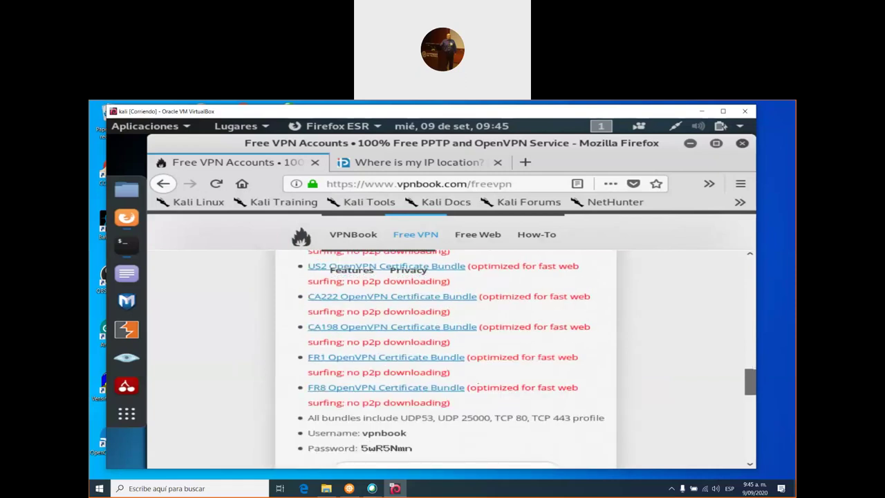
scroll(480, 385, up, 1)
scroll(480, 385, up, 3)
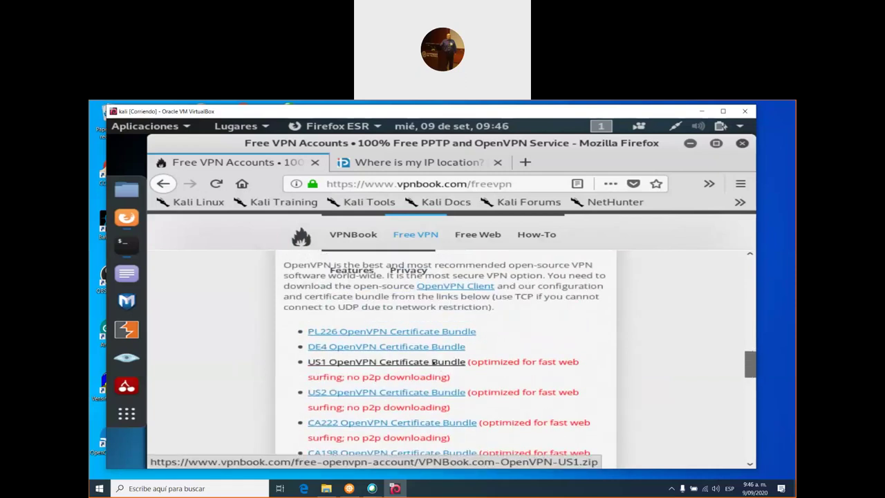
Step: Download the US1 OpenVPN Certificate Bundle, saving VPNBook.com-OpenVPN-US1.zip as a file
click(434, 362)
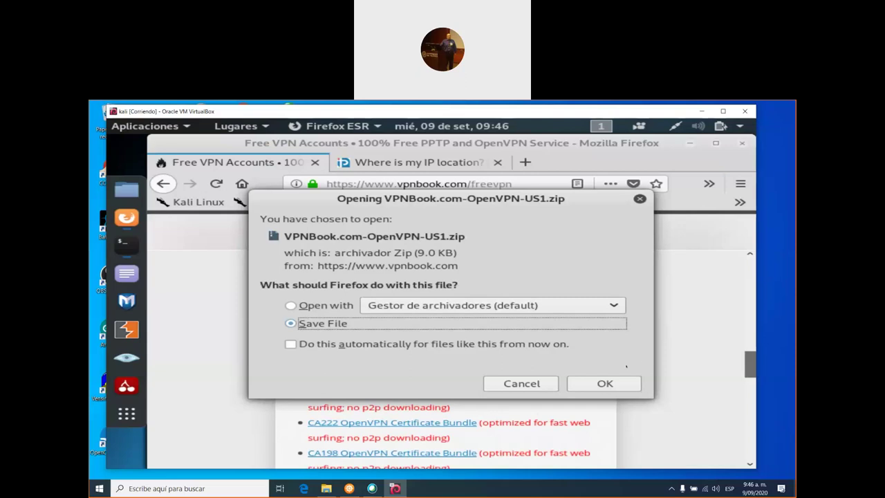
key(Tab)
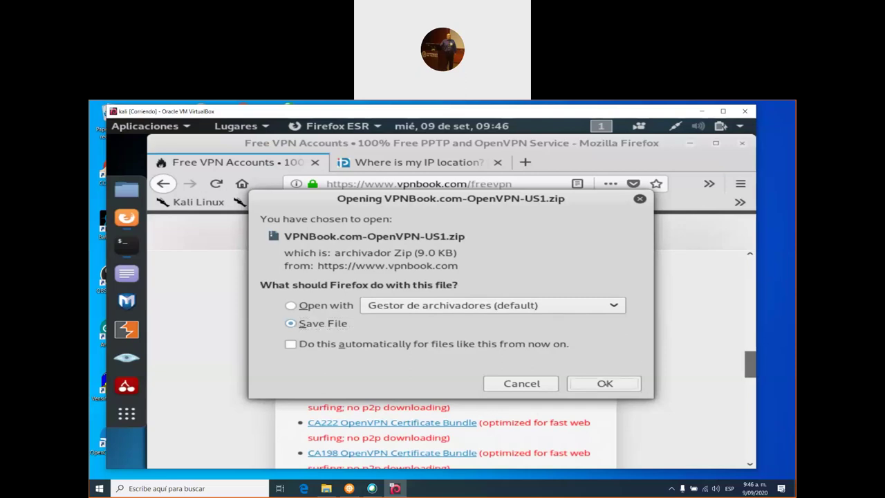
key(Return)
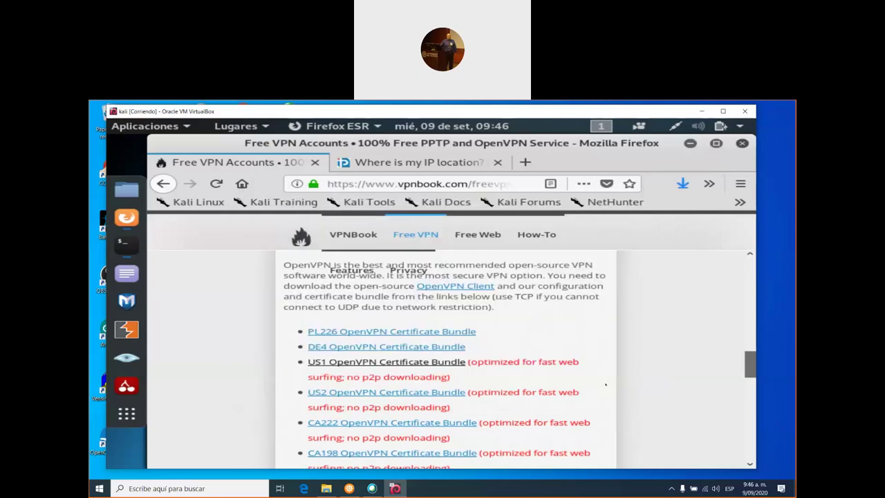
Step: Check VPNBook.com-OpenVPN-US1.zip in Firefox's recent downloads and minimize the Kali virtual machine window
click(683, 183)
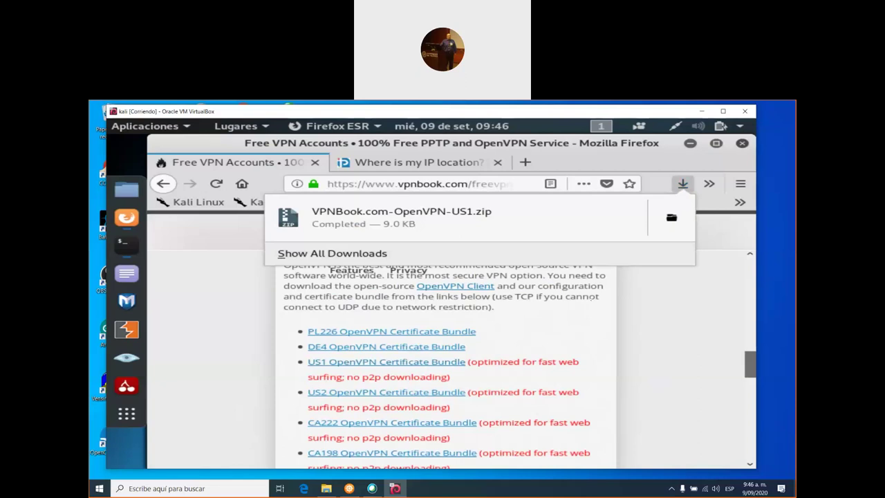
key(Escape)
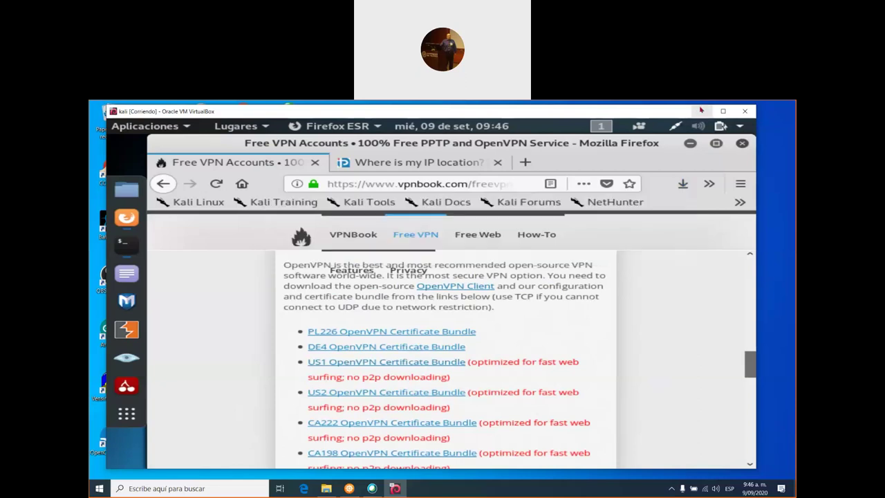
click(700, 111)
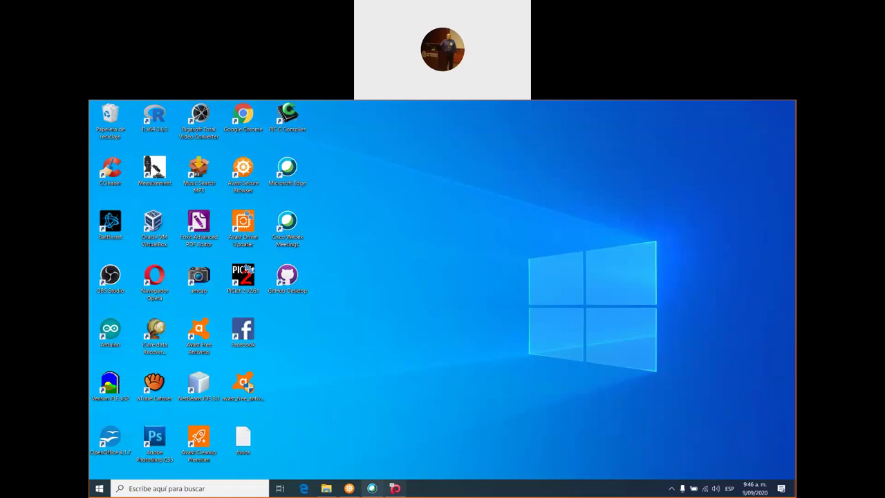
Step: Switch back to the Kali virtual machine and open the Descargas folder in the file manager
click(372, 488)
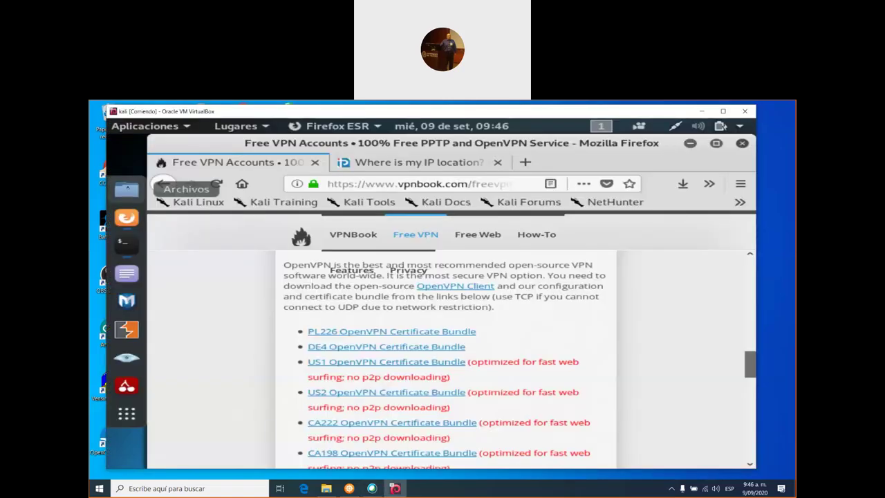
click(127, 189)
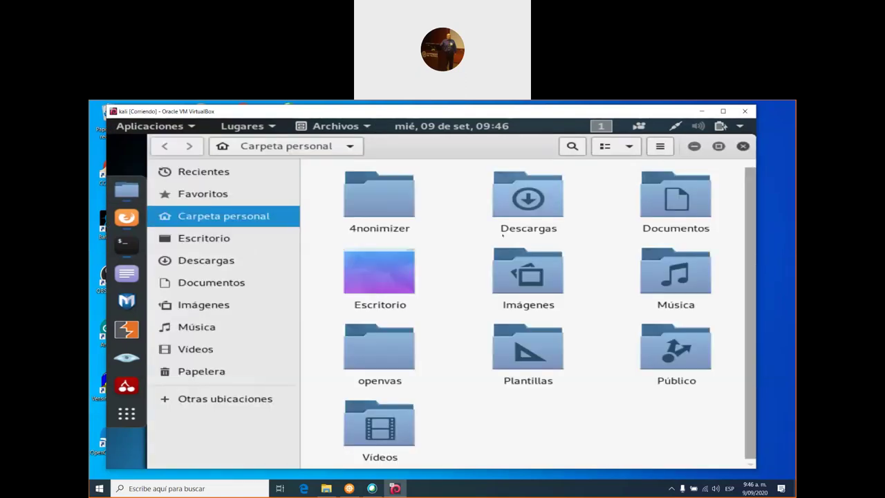
click(206, 263)
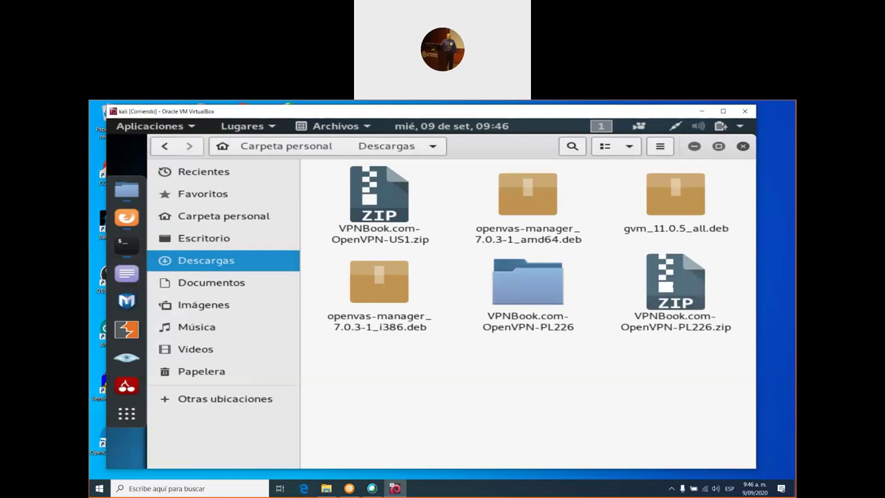
click(673, 285)
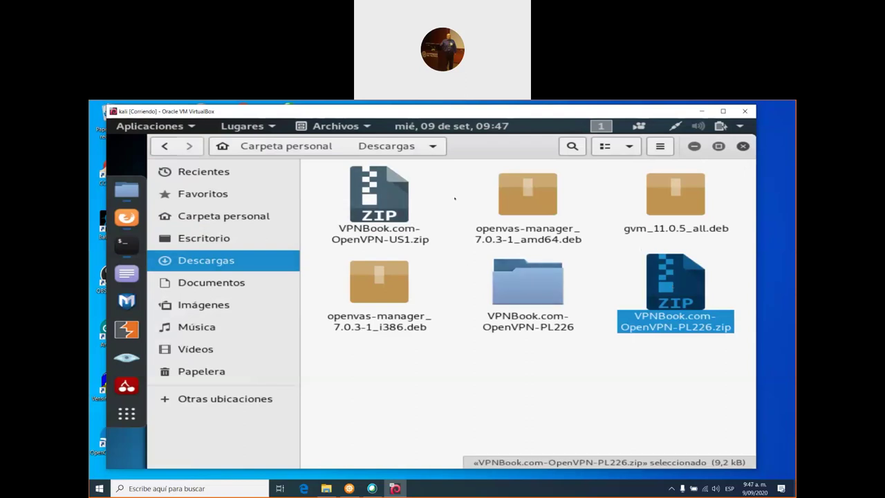
Step: Extract VPNBook.com-OpenVPN-US1.zip in place inside the Descargas folder
click(385, 198)
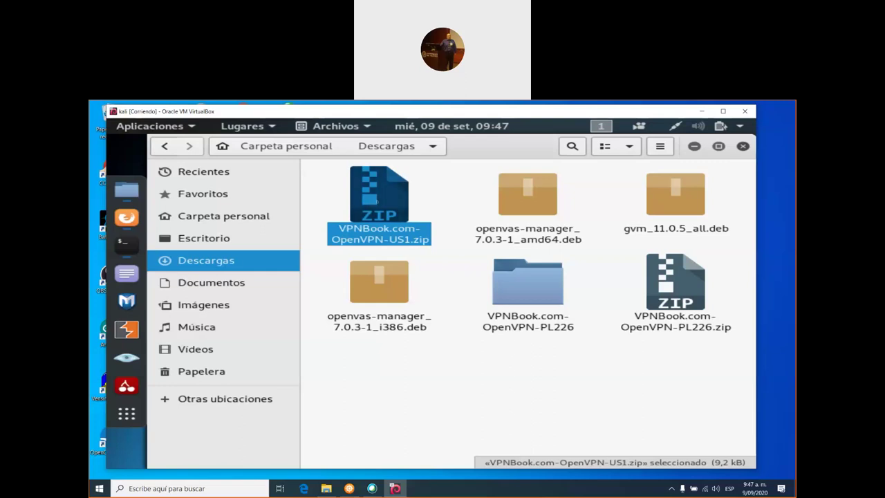
right_click(377, 201)
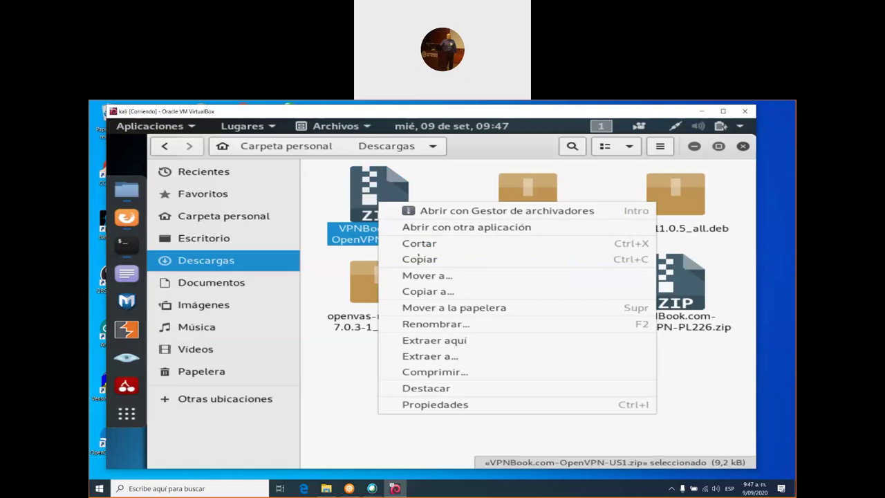
click(451, 346)
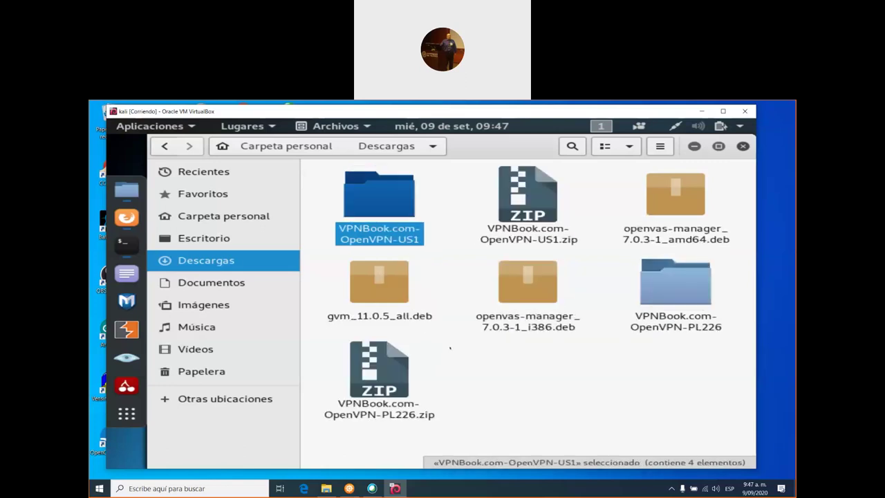
click(450, 348)
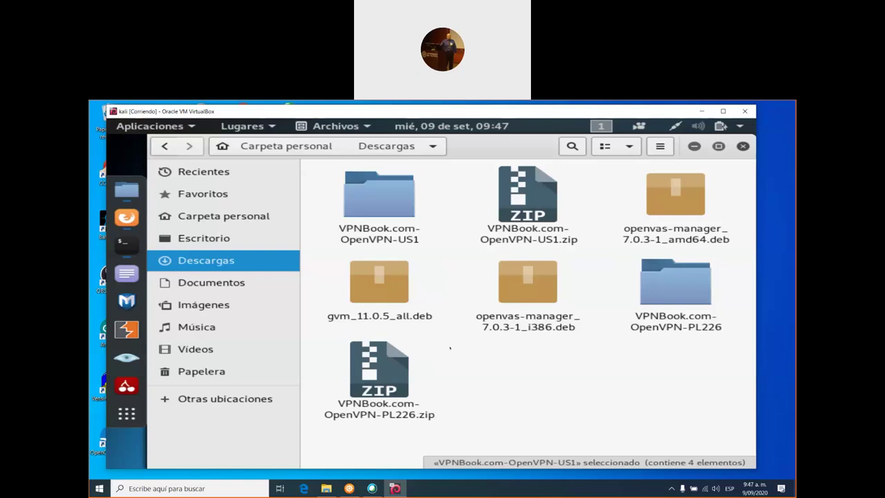
Step: Compare the extracted VPNBook.com-OpenVPN-US1 folder with its ZIP archive and minimize the file manager
click(387, 213)
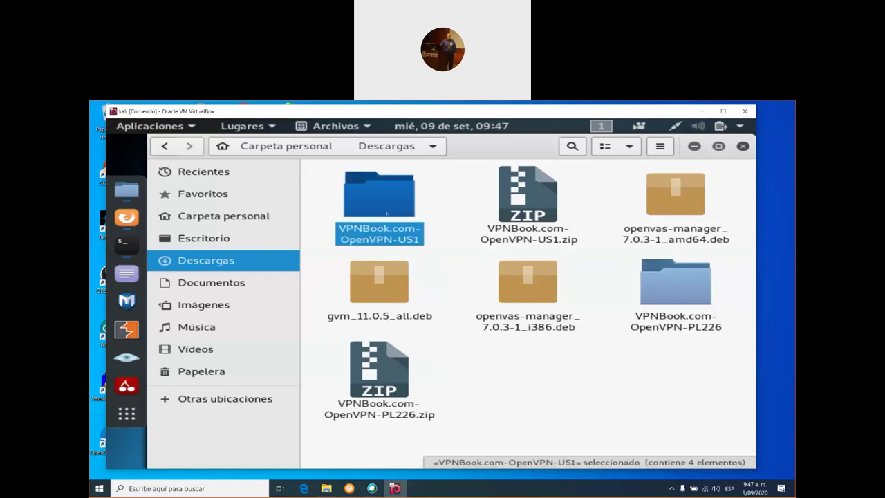
ctrl+click(673, 288)
click(528, 283)
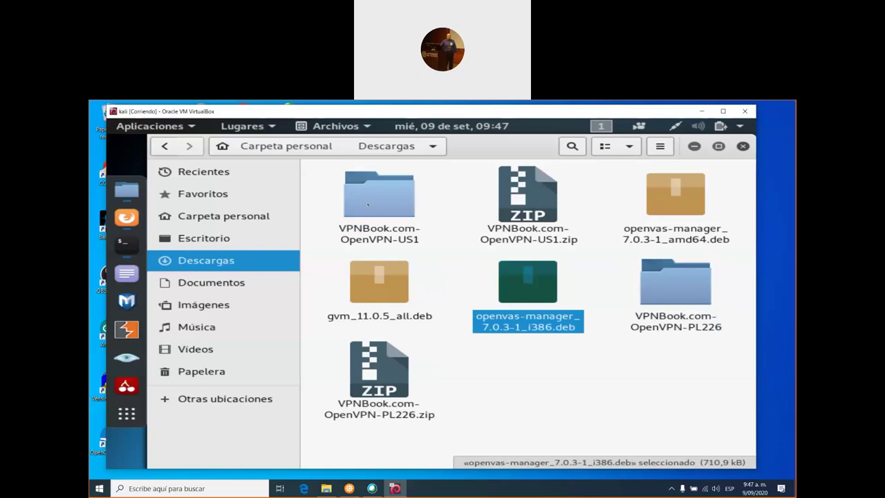
click(379, 197)
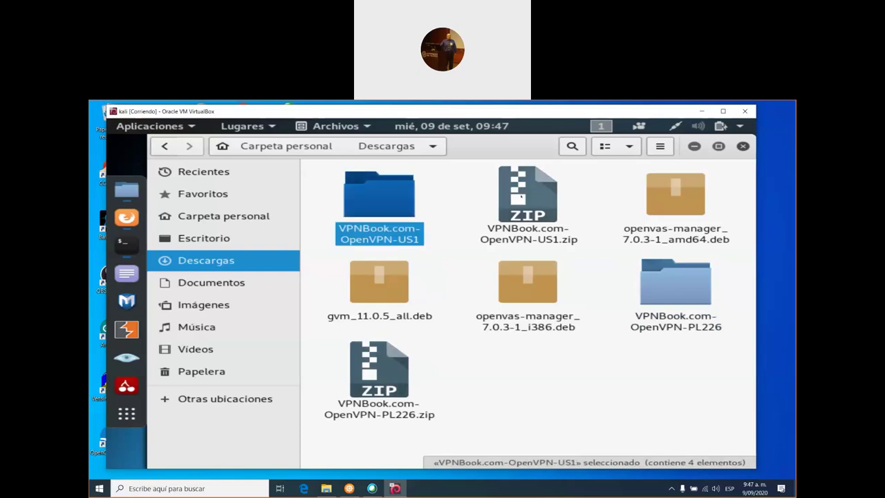
click(521, 197)
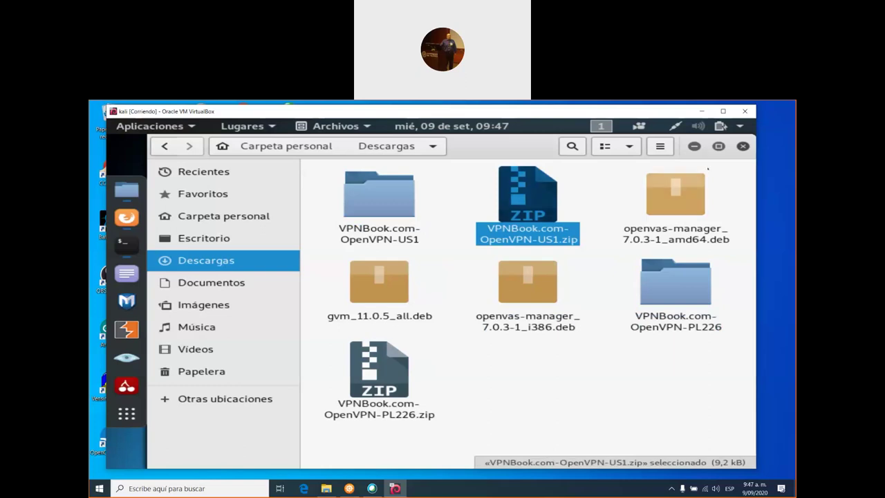
click(694, 146)
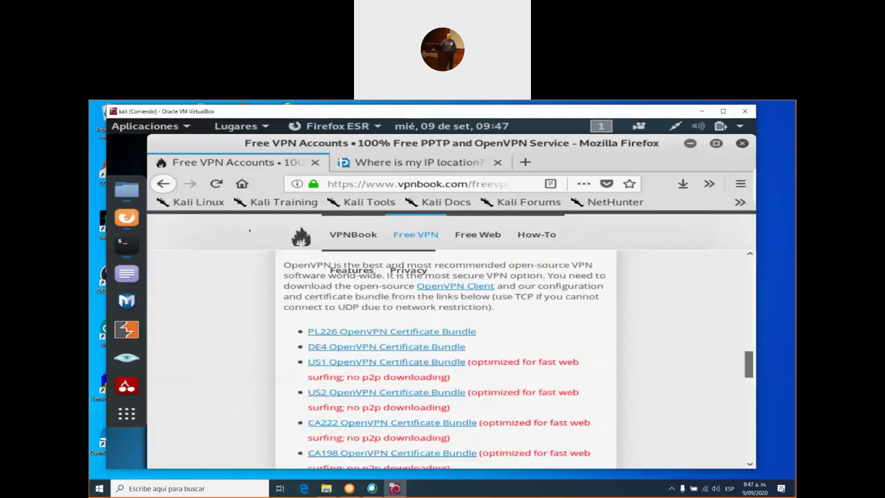
Step: Switch to the terminal and print the current working directory with pwd
click(127, 245)
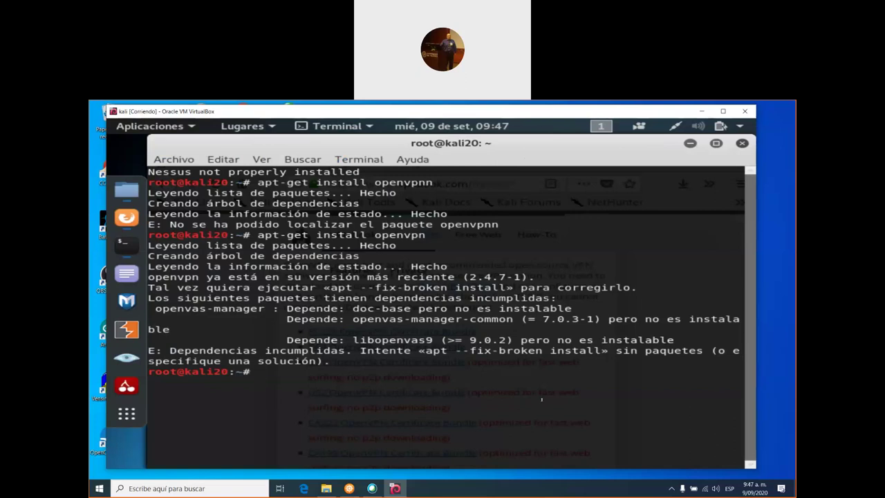
text(pwd)
key(Return)
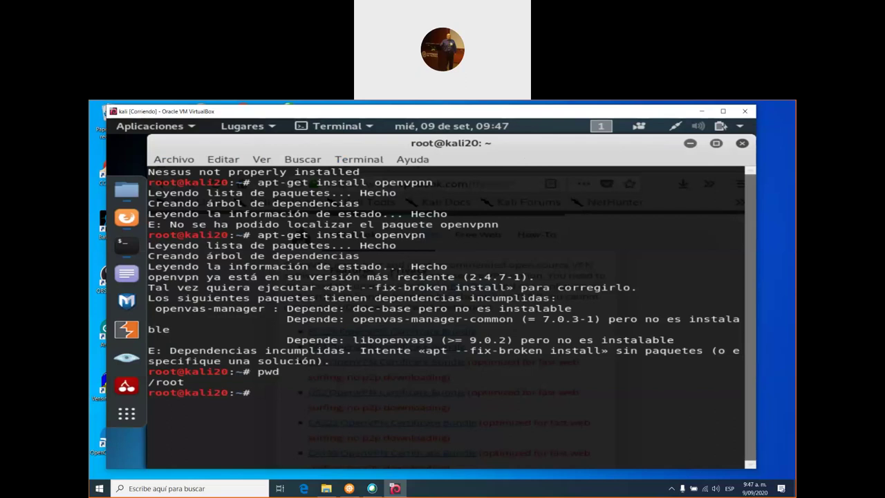
Step: Change to the Descargas directory in the terminal and list its contents
text(cd De)
key(Tab)
key(Return)
text(ls)
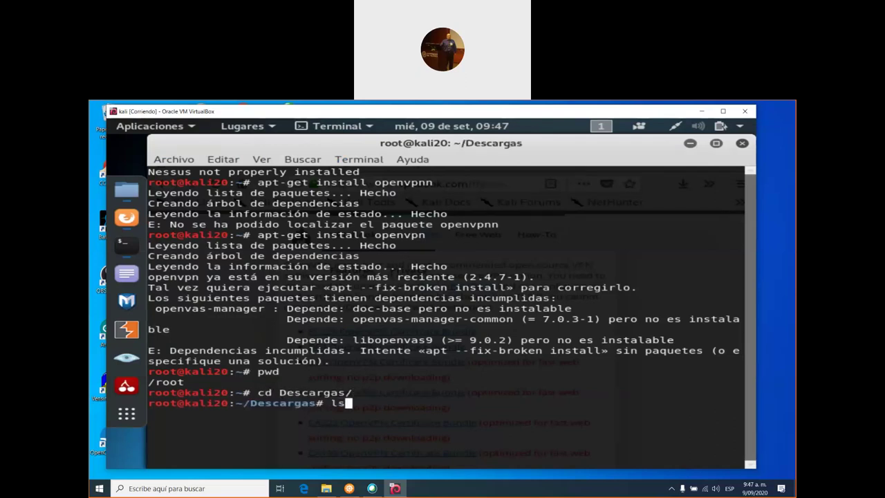
key(Return)
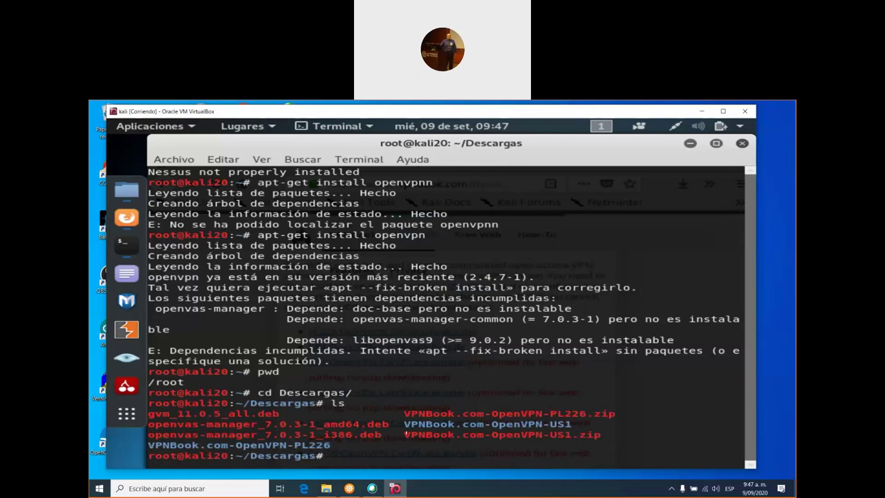
Step: Highlight VPNBook.com-OpenVPN-US1.zip and the VPNBook.com-OpenVPN-US1 folder in the directory listing, and clear the selection
drag(448, 429, 148, 434)
drag(405, 434, 608, 434)
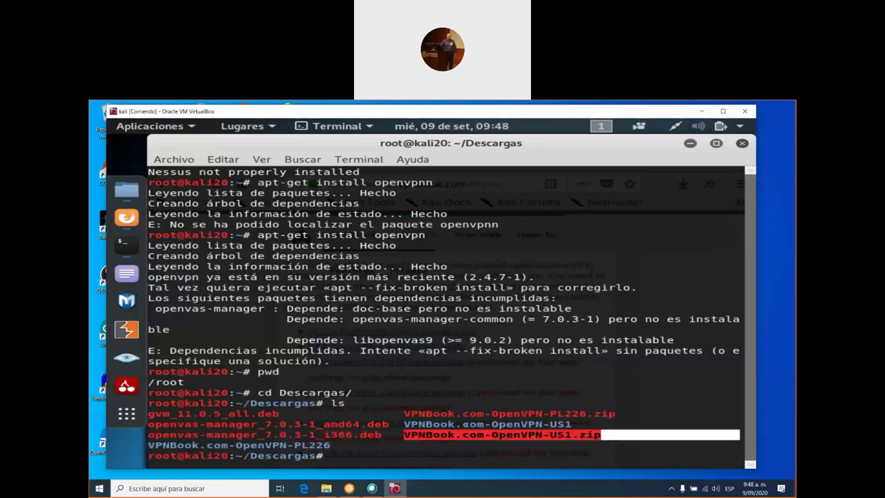
click(401, 425)
drag(400, 425, 594, 424)
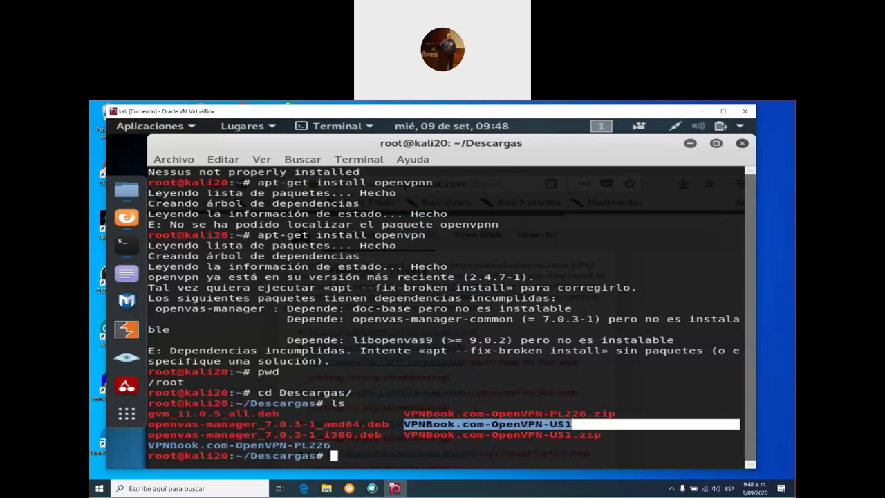
click(572, 424)
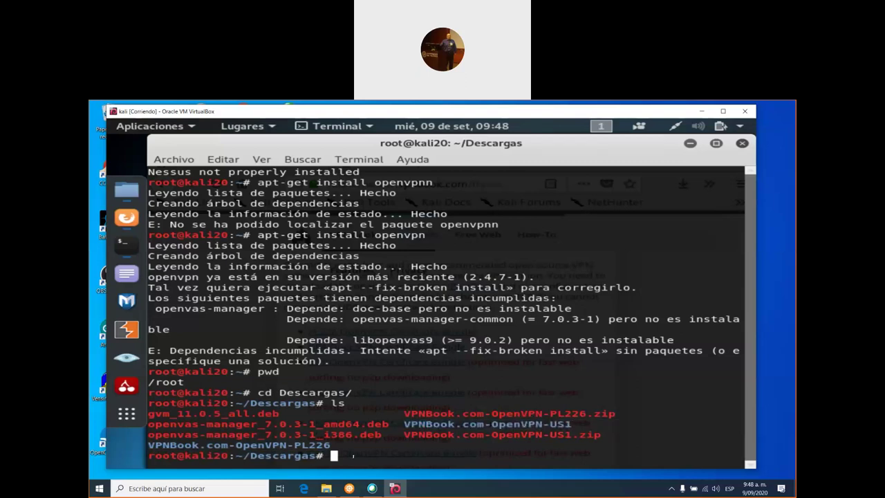
Step: Change into the VPNBook.com-OpenVPN-US1 directory and list its OpenVPN profile files with ls
text(cd VP)
key(Tab)
text(S)
key(BackSpace)
text(US)
key(Tab)
key(Return)
text(LS)
key(Return)
text(ls)
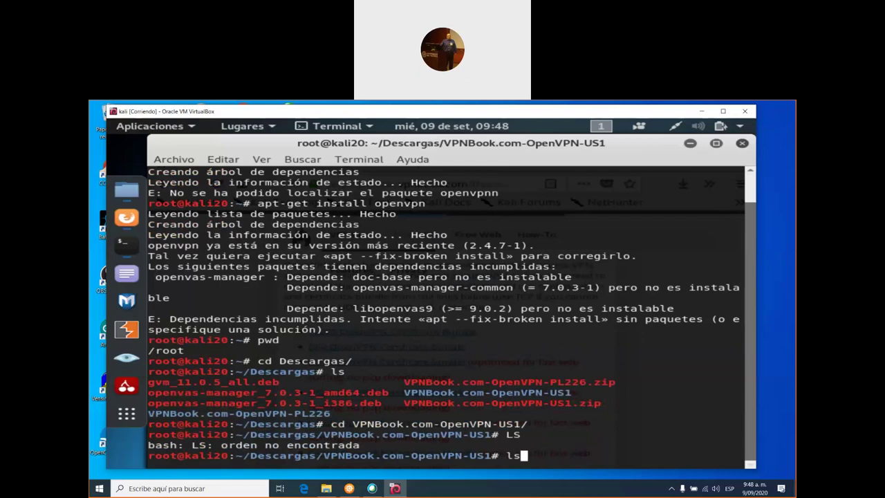
key(Return)
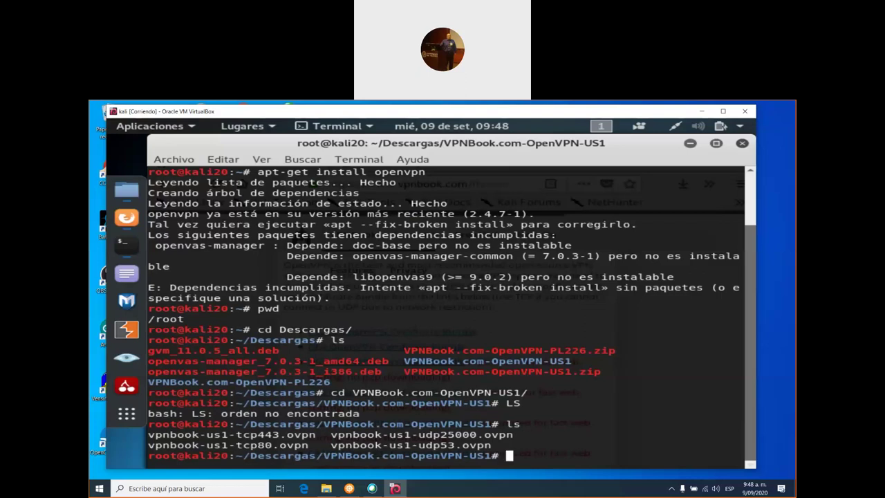
Step: Begin an openvpn --config command, consult the profile and login details on the VPNBook page in Firefox, and return to the terminal
text(openvpn --config)
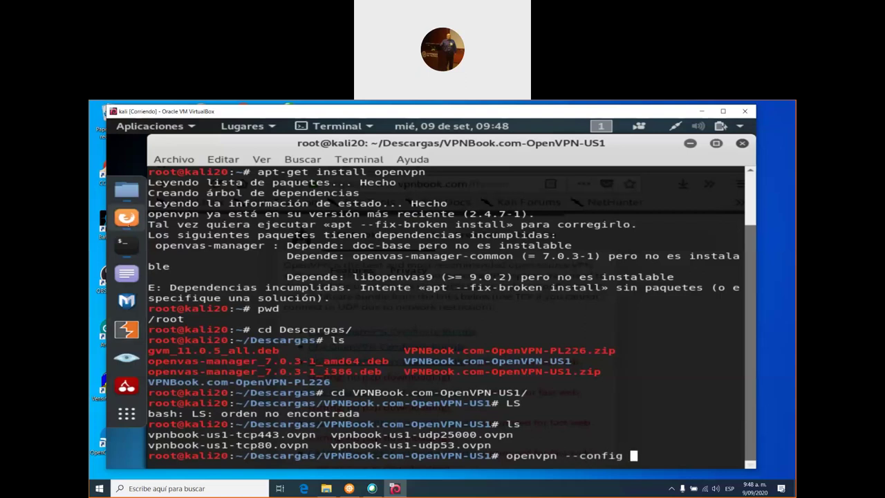
click(127, 217)
scroll(386, 354, down, 8)
scroll(387, 354, up, 3)
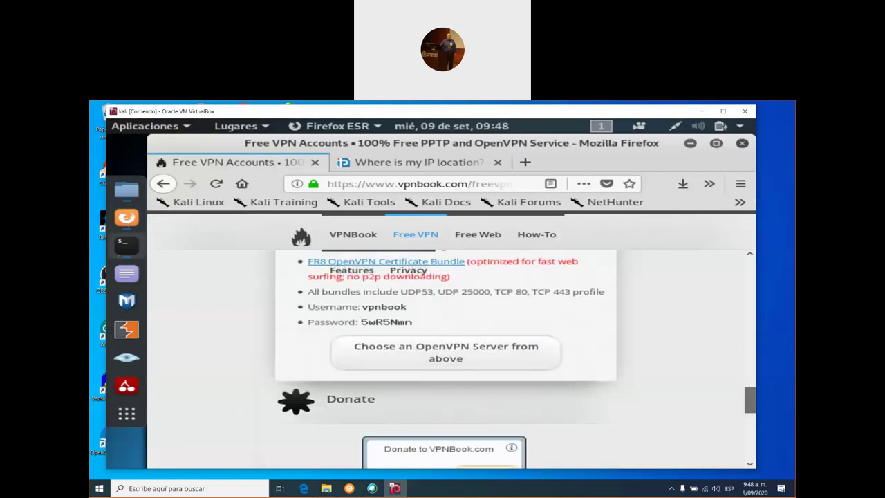
click(126, 244)
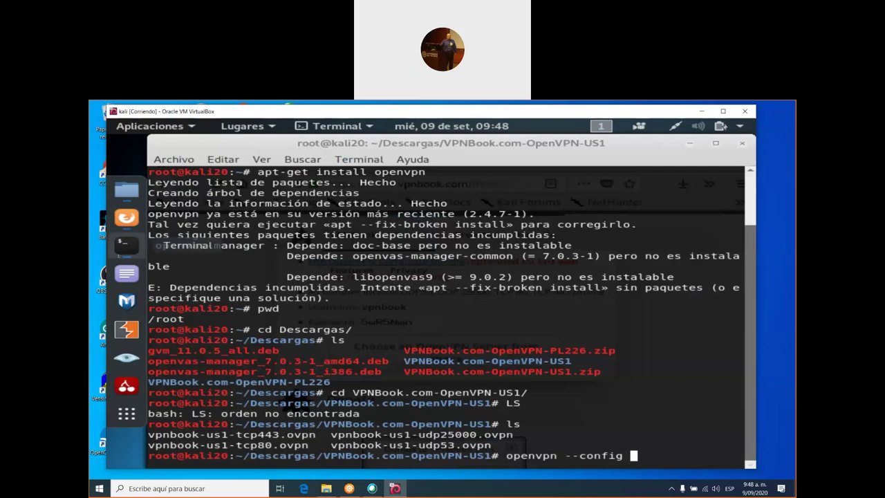